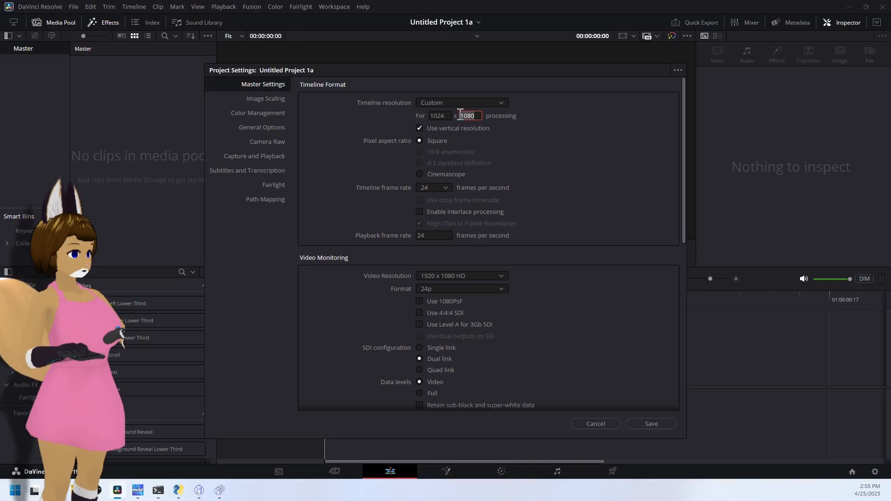
- Set the custom timeline resolution's height to 896 and the timeline frame rate to 60 frames per second
double_click(460, 116)
type("896")
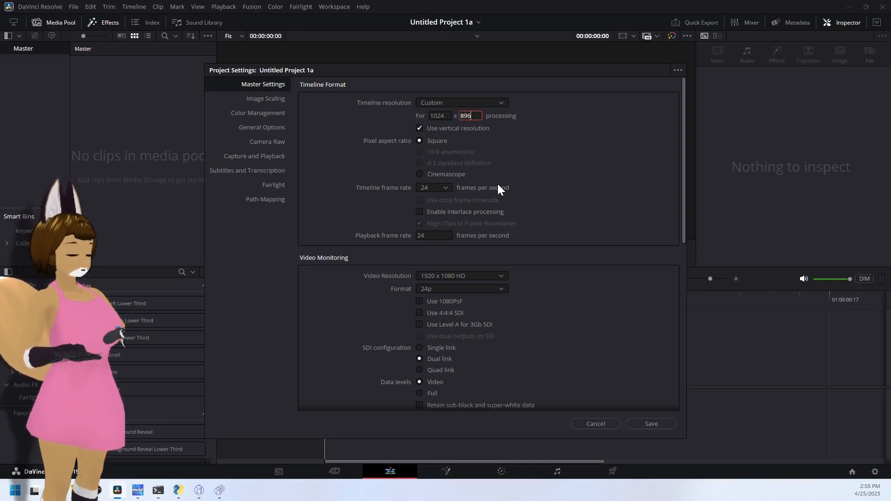
key("Return")
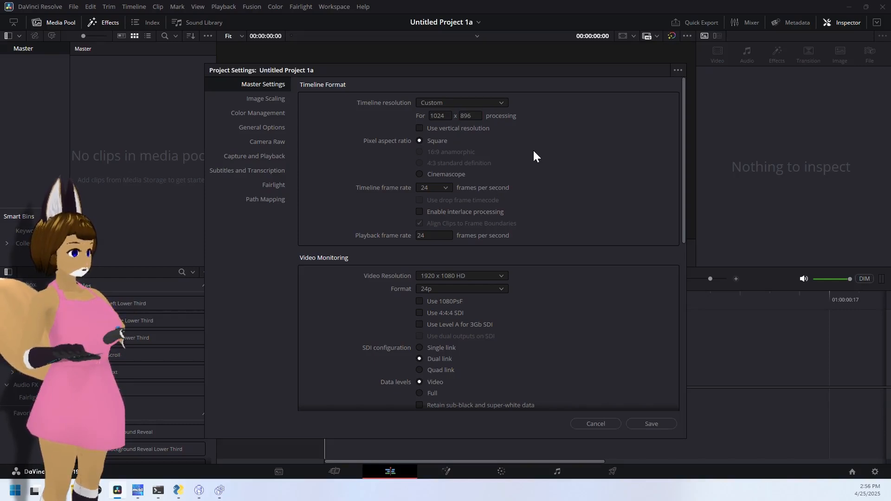
left_click(445, 189)
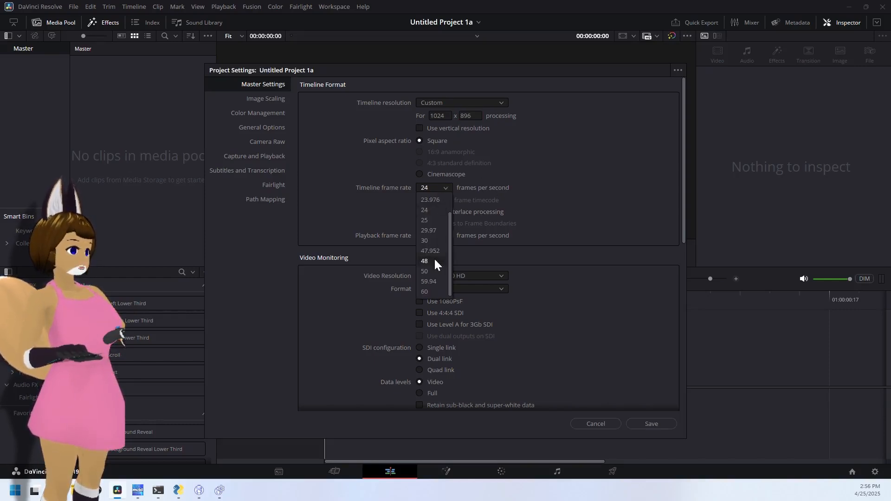
left_click(424, 292)
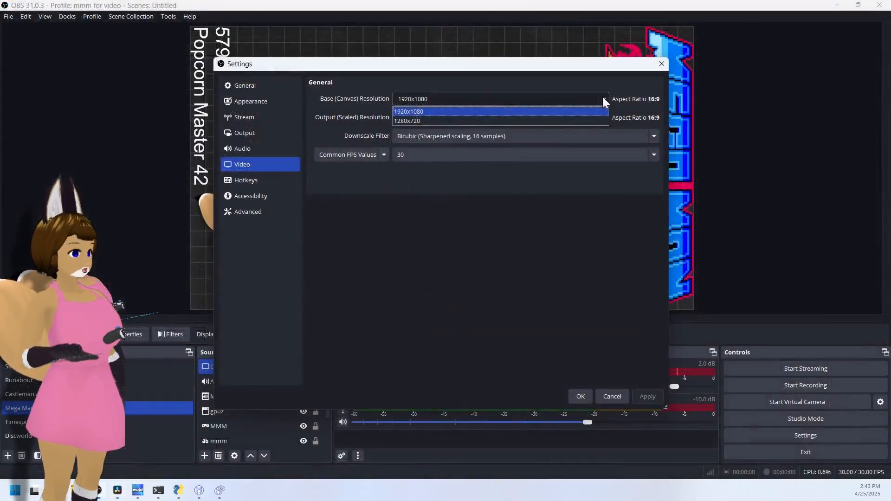
- In the OBS video settings, replace the base canvas resolution with 1024x896
left_click(552, 93)
key("BackSpace")
key("BackSpace")
key("BackSpace")
key("BackSpace")
key("BackSpace")
key("BackSpace")
key("BackSpace")
key("BackSpace")
key("BackSpace")
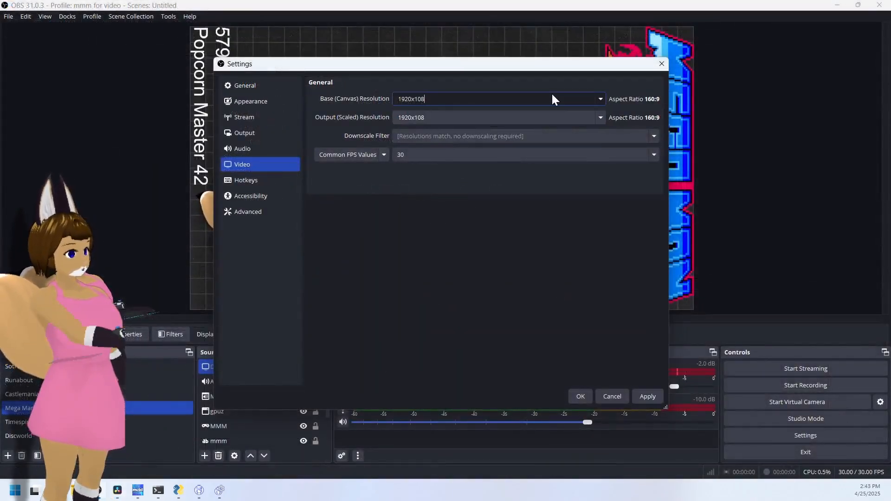
type("1024")
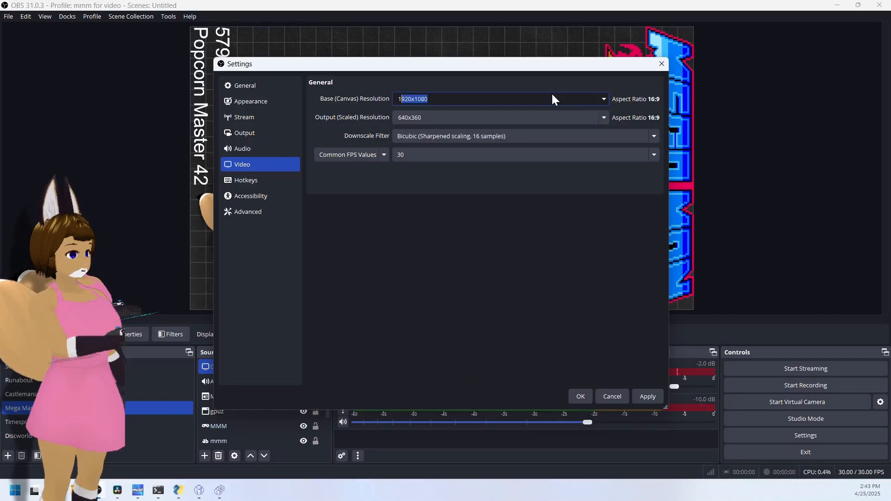
type("x")
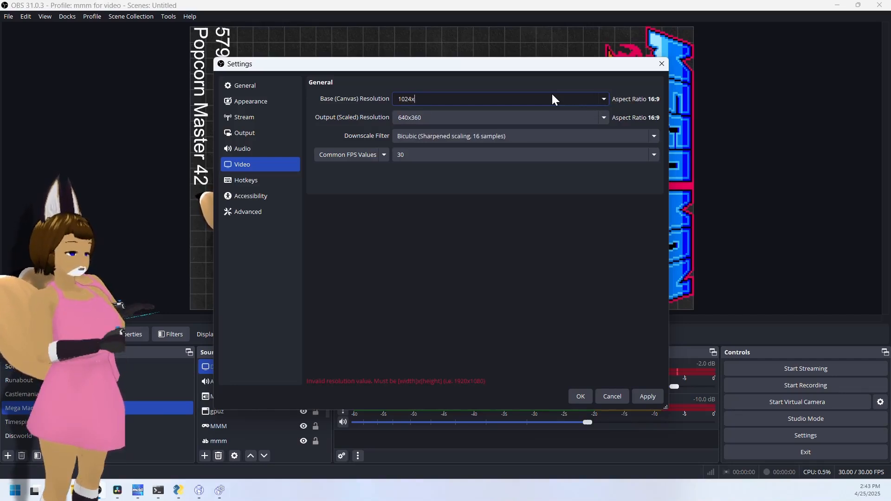
type("896")
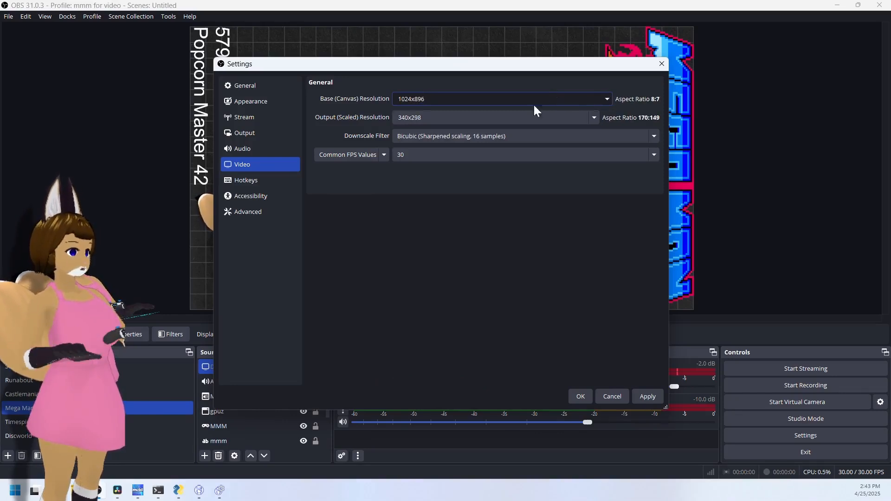
left_click(439, 116)
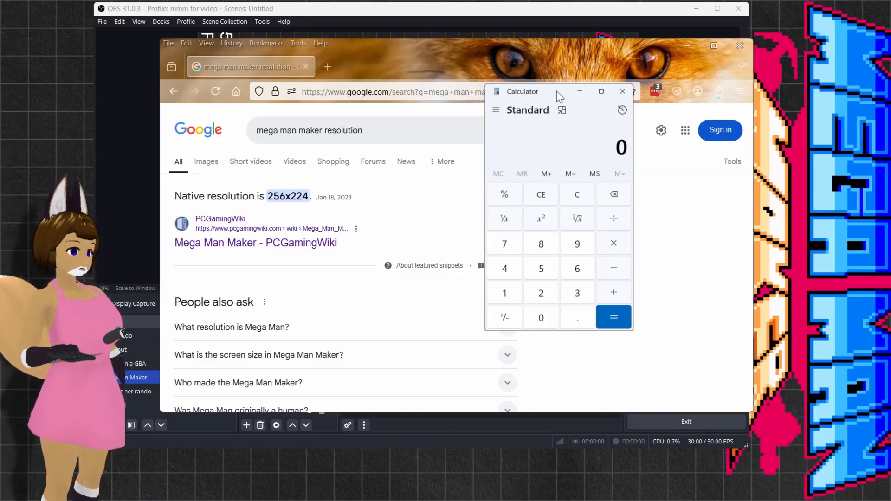
- In Calculator, multiply the game's native width 256 by 4 and its native height 224 by 4
type("25")
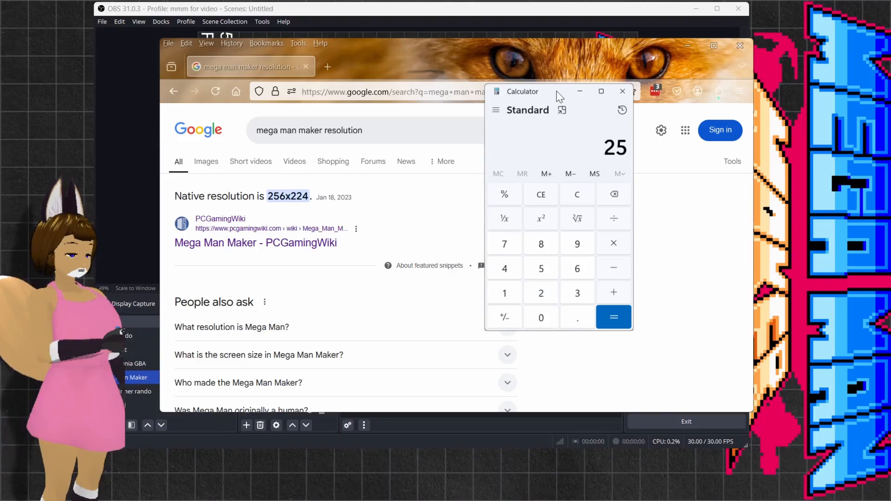
type("6*4")
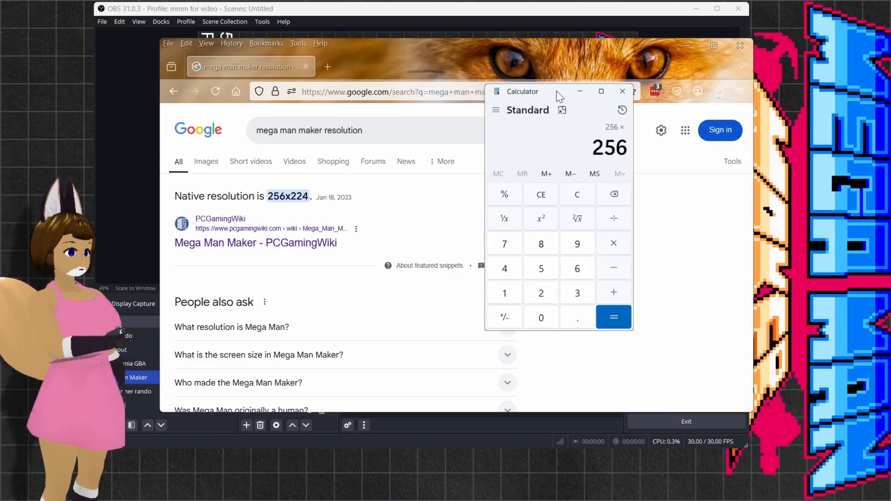
key("Return")
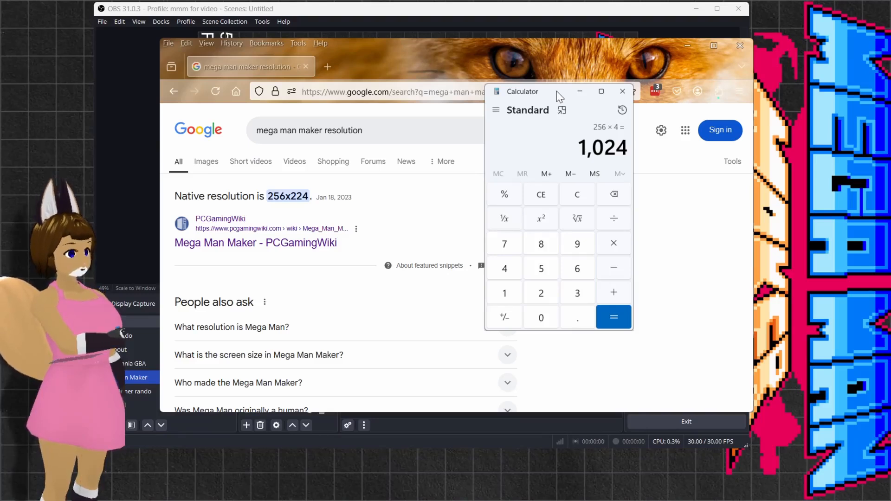
left_click(539, 197)
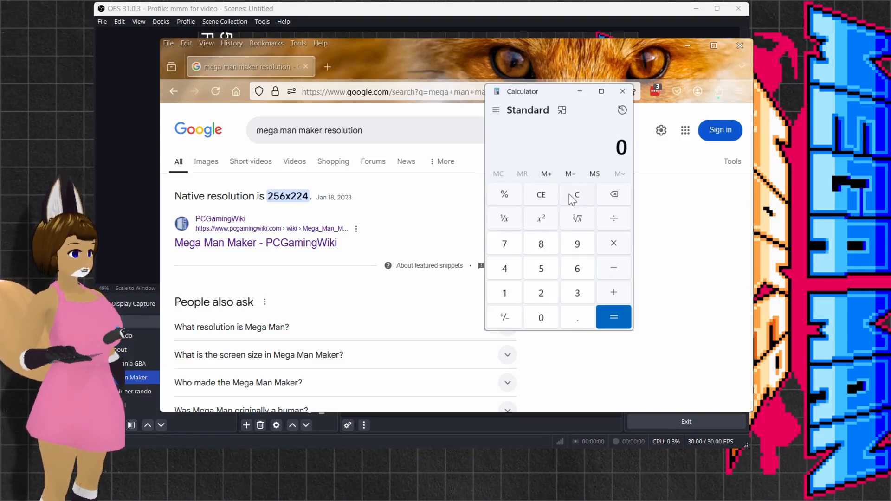
type("224")
type("*4")
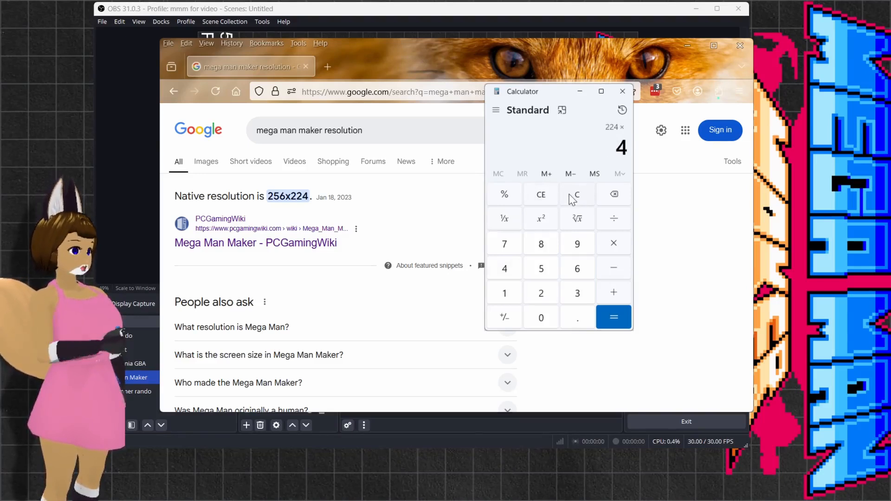
key("Return")
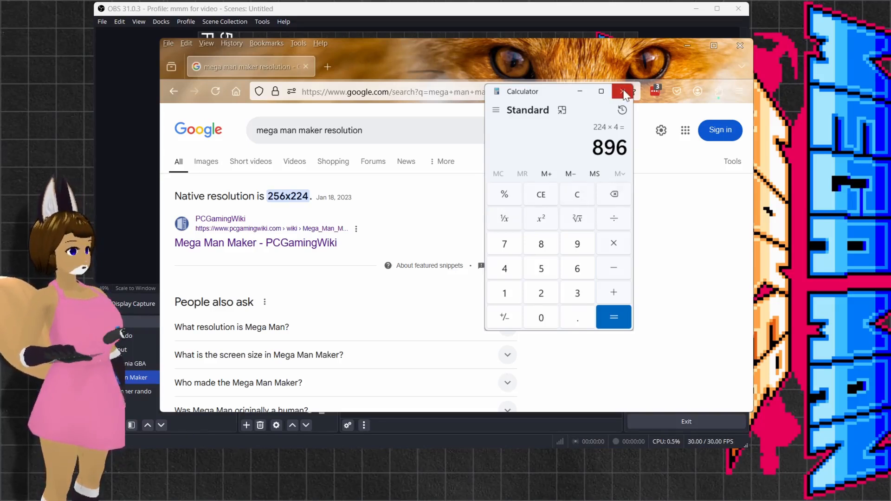
- Close the browser and Calculator windows and maximize the OBS window
left_click(740, 47)
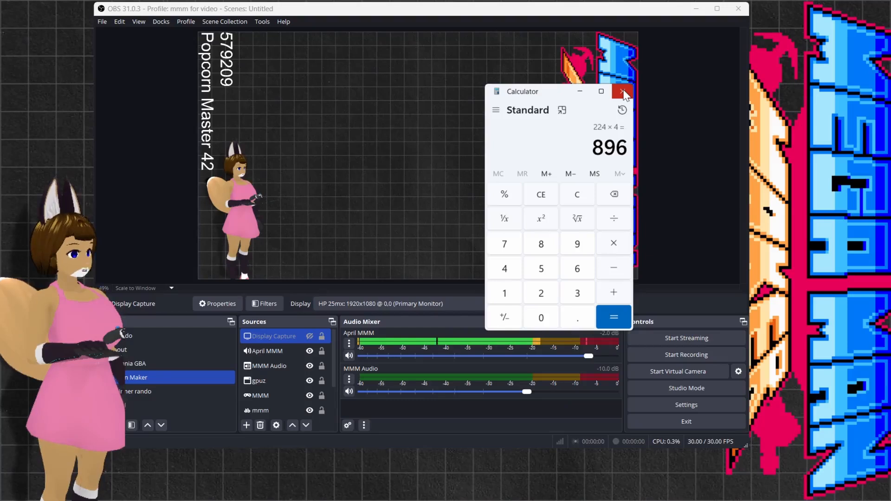
left_click(623, 91)
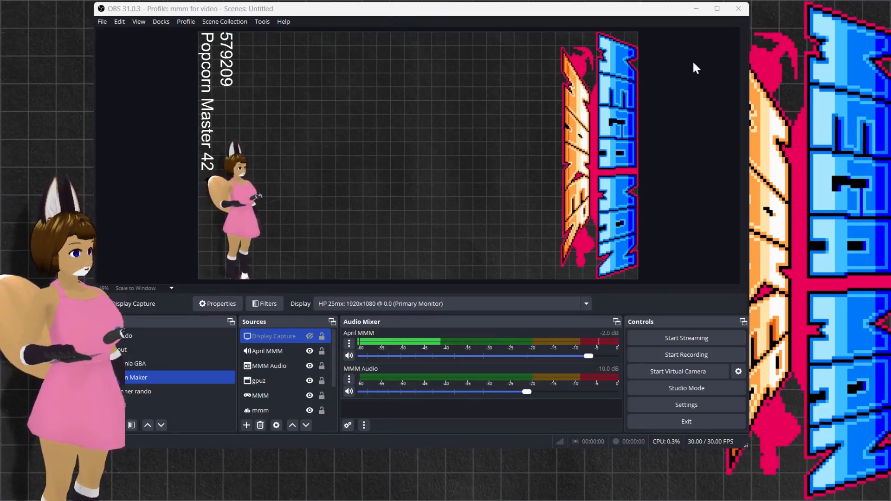
double_click(612, 13)
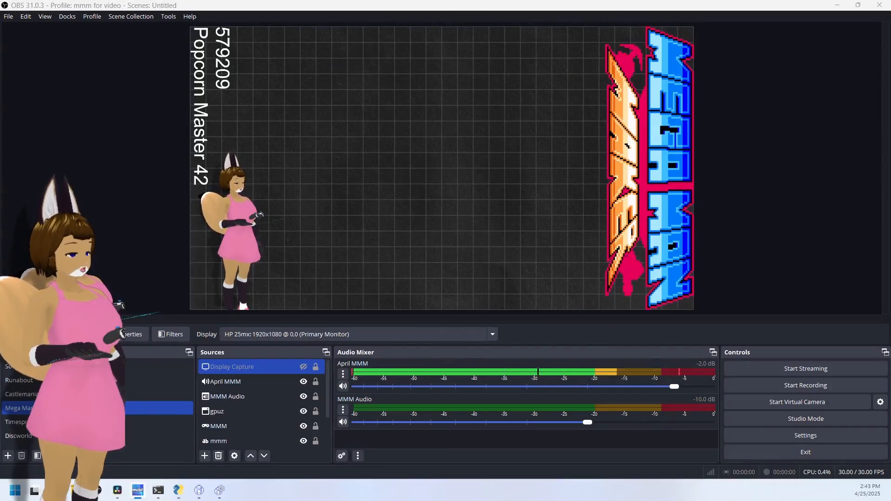
- Open the program settings and go to the video resolution and frame rate options
left_click(767, 433)
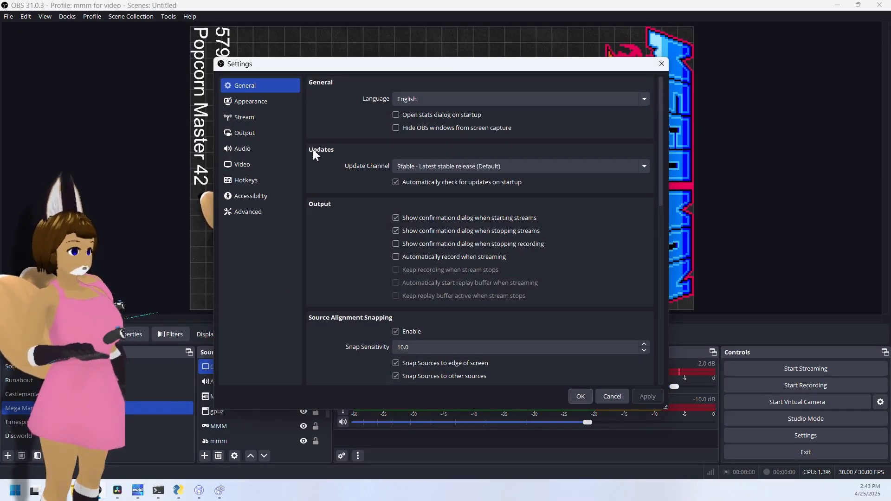
left_click(249, 131)
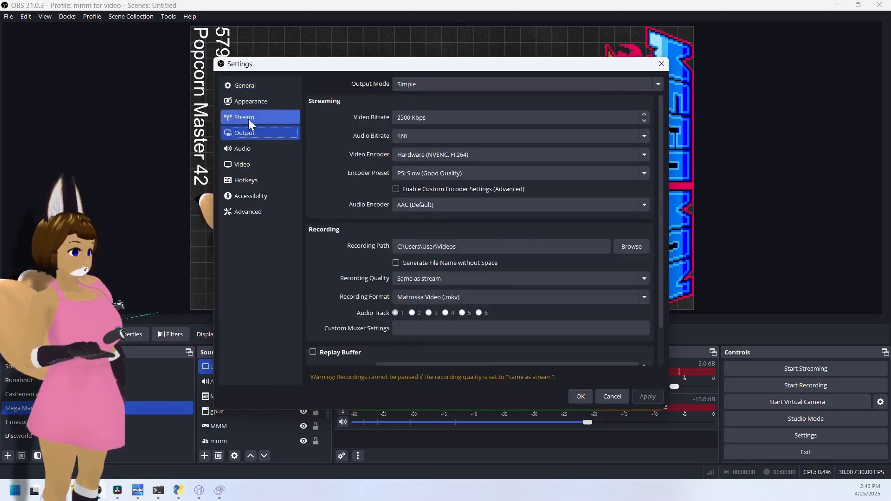
left_click(248, 100)
left_click(248, 89)
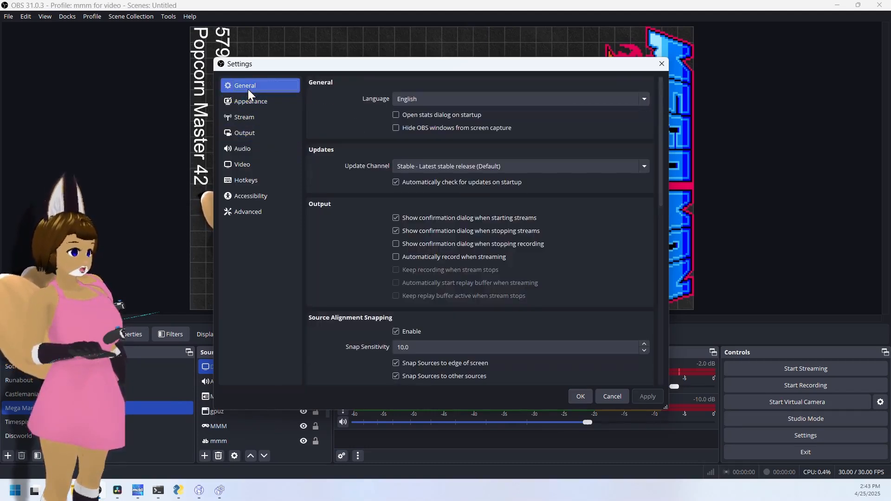
left_click(245, 163)
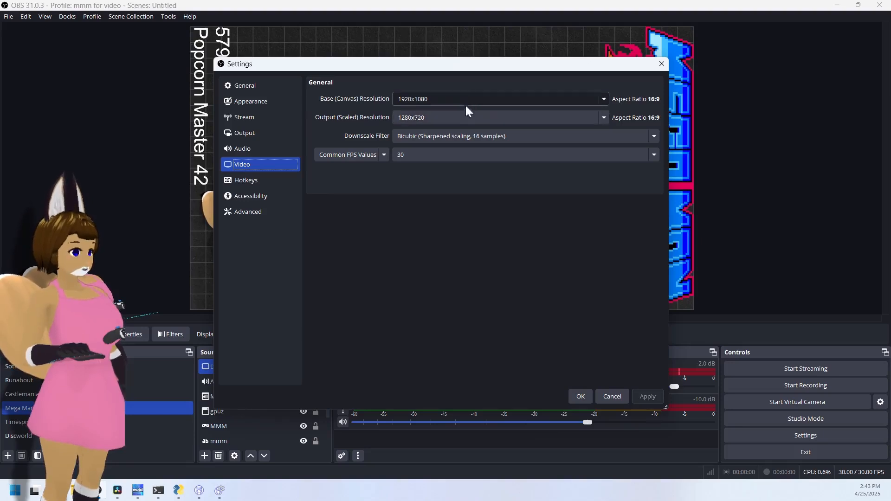
- Replace the base canvas resolution with the custom value 1024x896 instead of choosing a preset
left_click(604, 98)
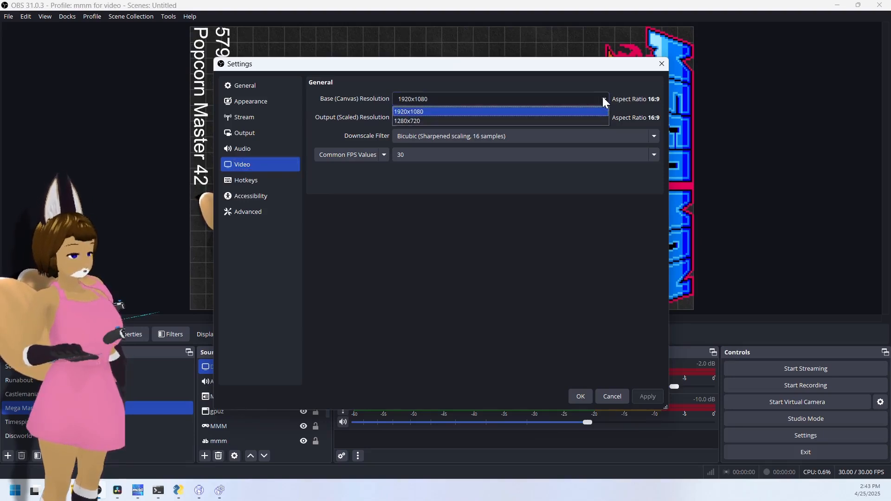
left_click(605, 100)
left_click(604, 100)
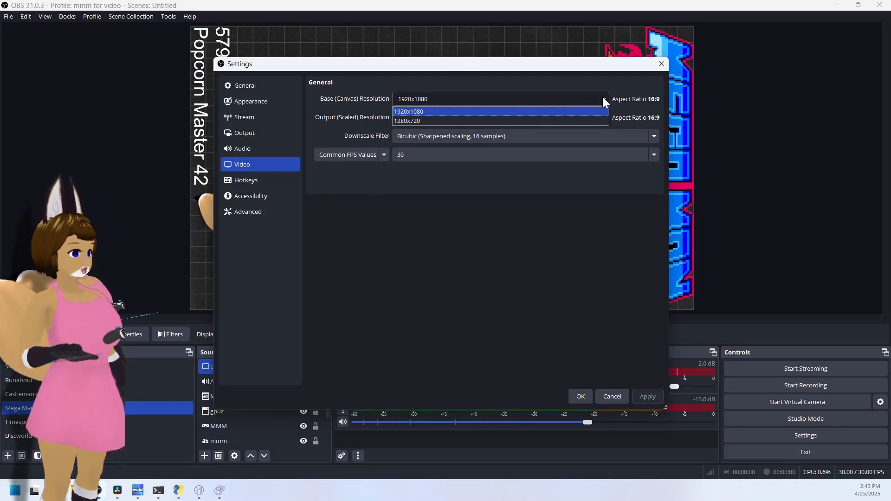
left_click(552, 99)
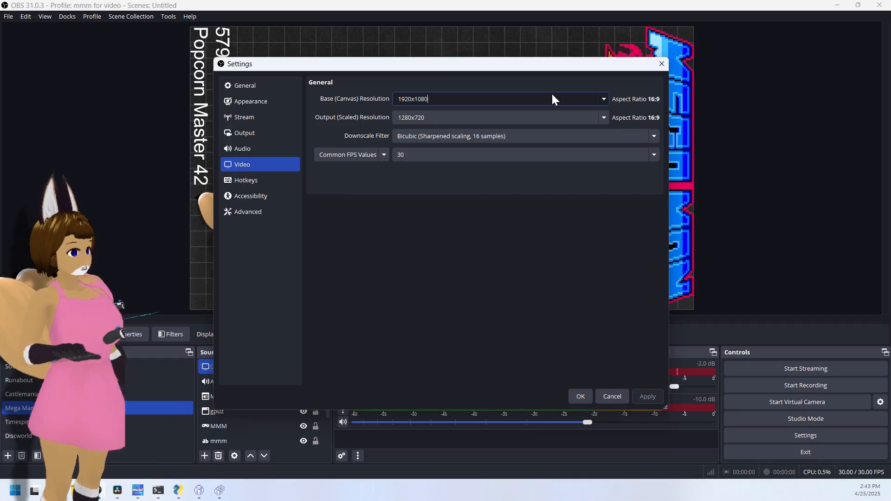
key("BackSpace")
key("BackSpace")
key("BackSpace")
key("BackSpace")
key("BackSpace")
key("BackSpace")
key("BackSpace")
key("BackSpace")
key("BackSpace")
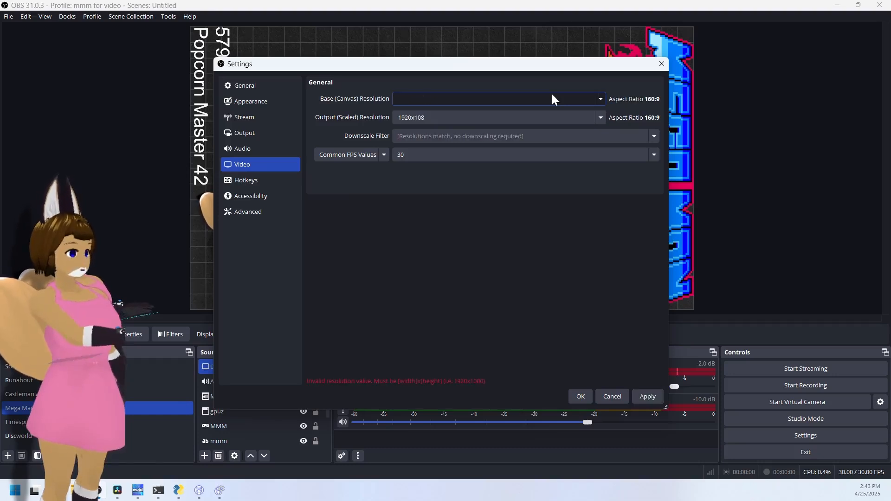
type("10")
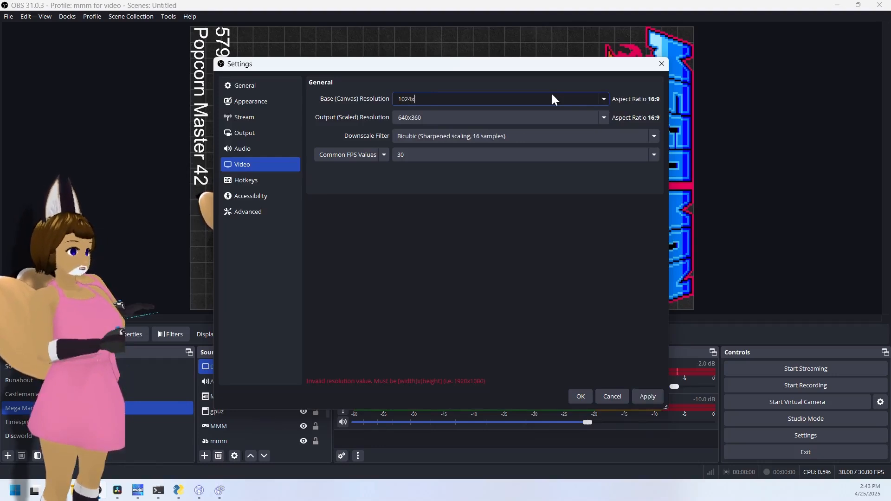
type("24x896")
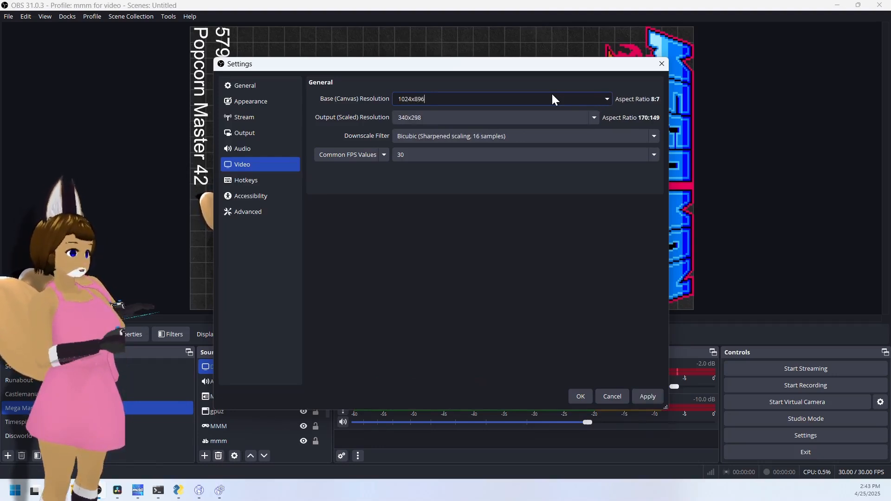
- Set the output (scaled) resolution to 1024x896 to match the canvas
left_click_drag(472, 117, 383, 117)
type("1024")
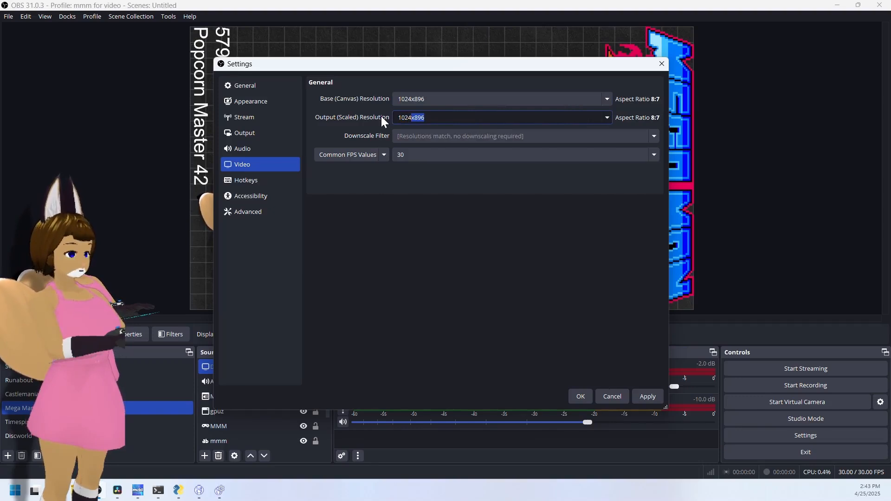
type("8")
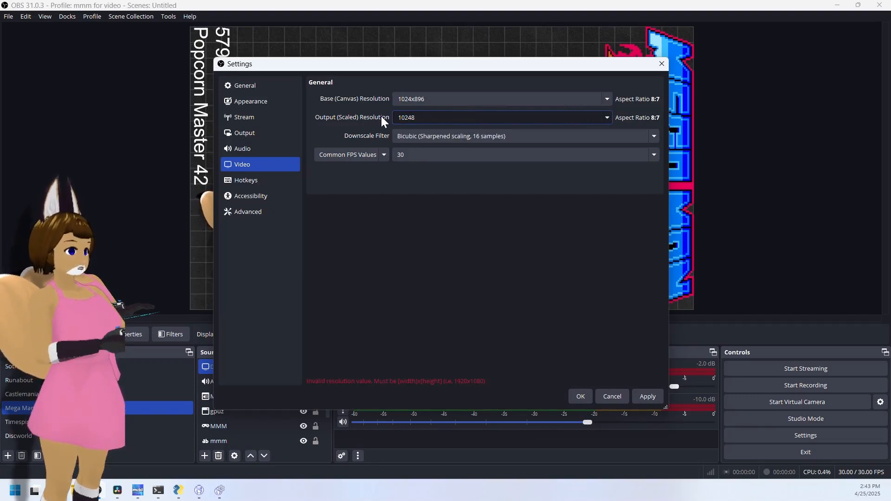
key("BackSpace")
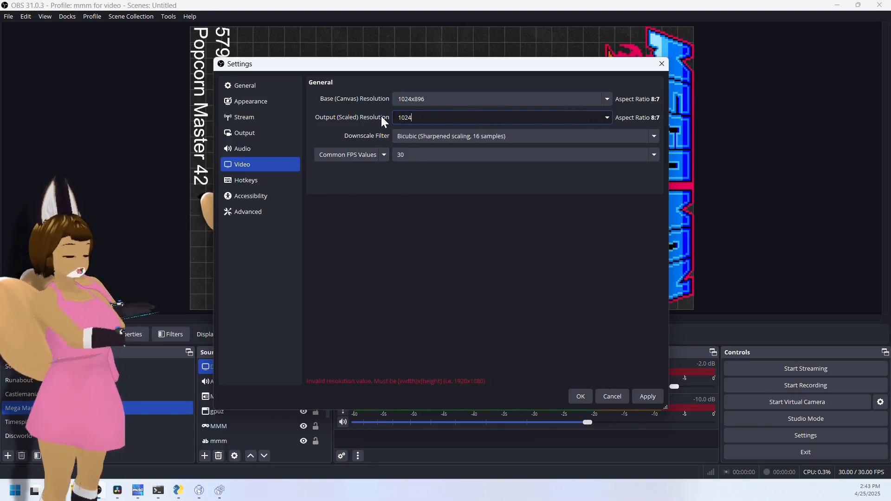
type("x896")
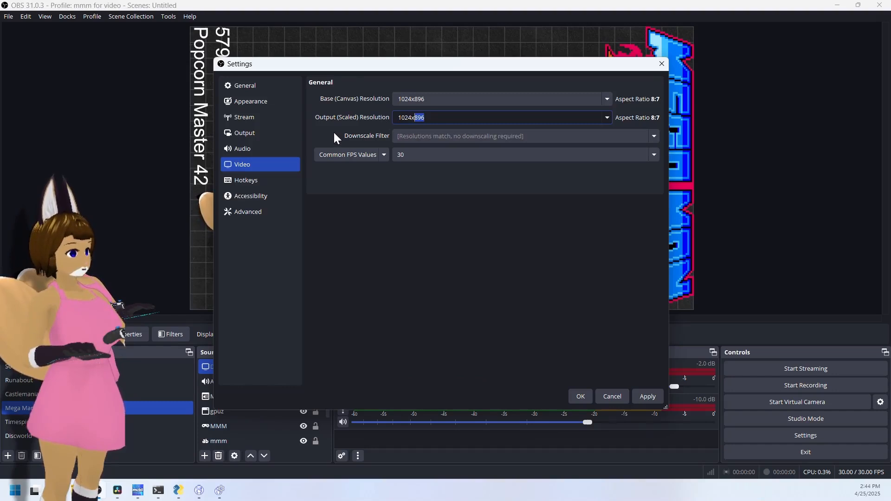
- Set the common FPS value to 60 and apply the video settings
left_click(426, 157)
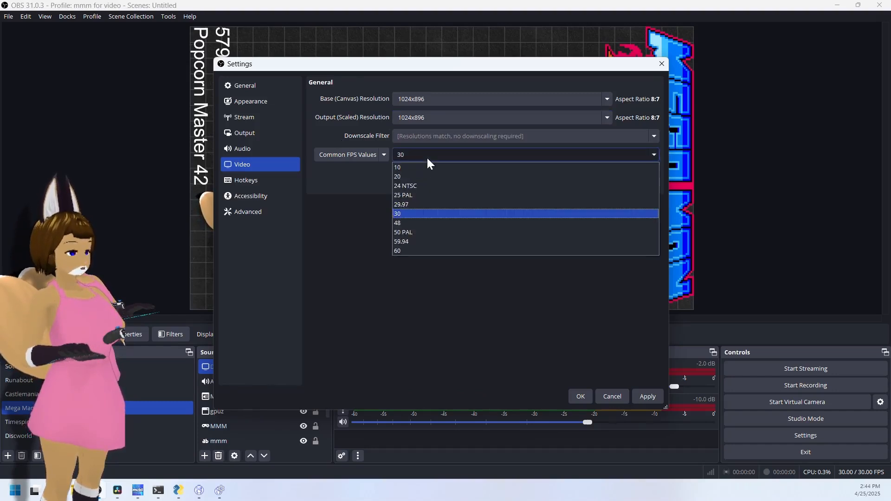
left_click(416, 249)
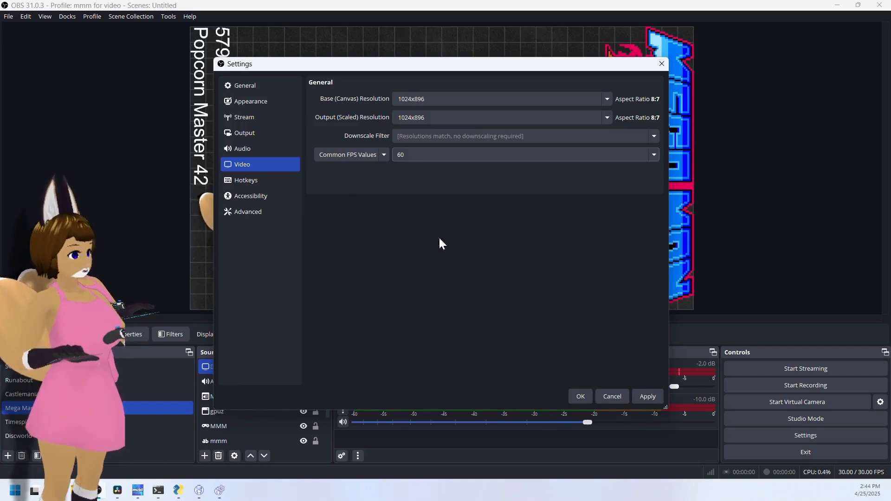
left_click(648, 397)
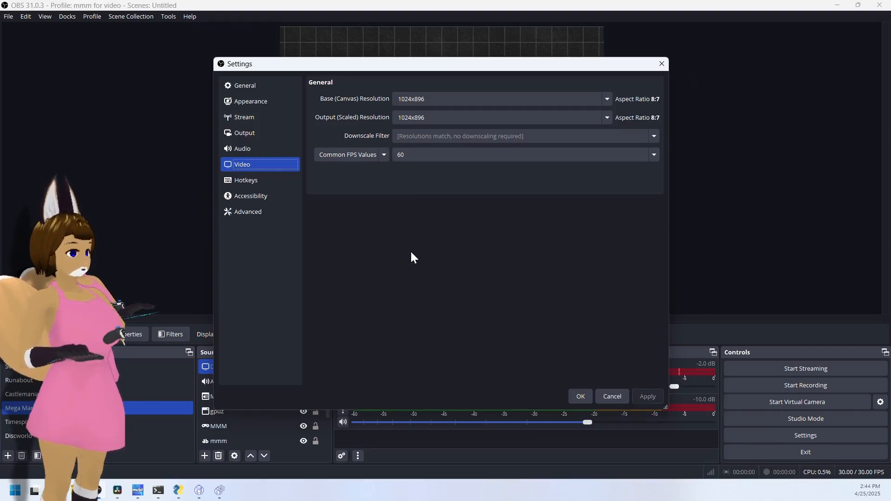
- Open the output settings and set the streaming video bitrate to 8000 Kbps in Simple mode
mouse_move(483, 64)
left_mouse_down()
mouse_move(481, 244)
mouse_move(477, 51)
left_mouse_up()
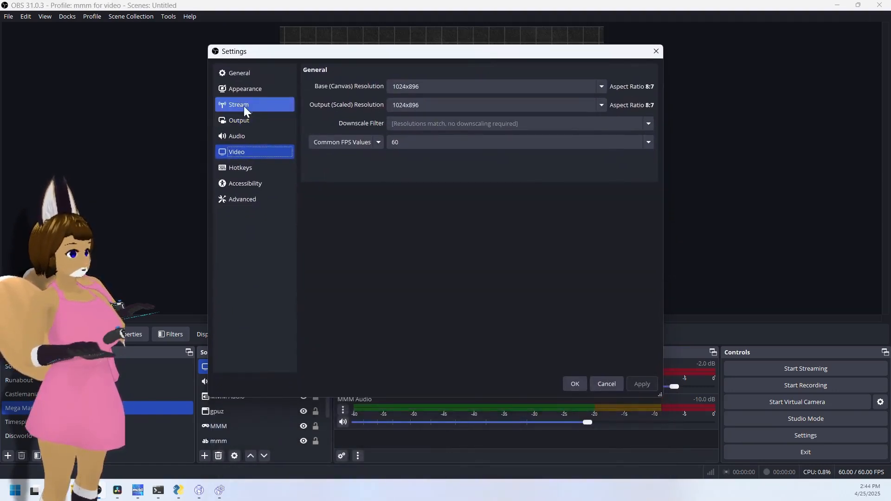
left_click(239, 121)
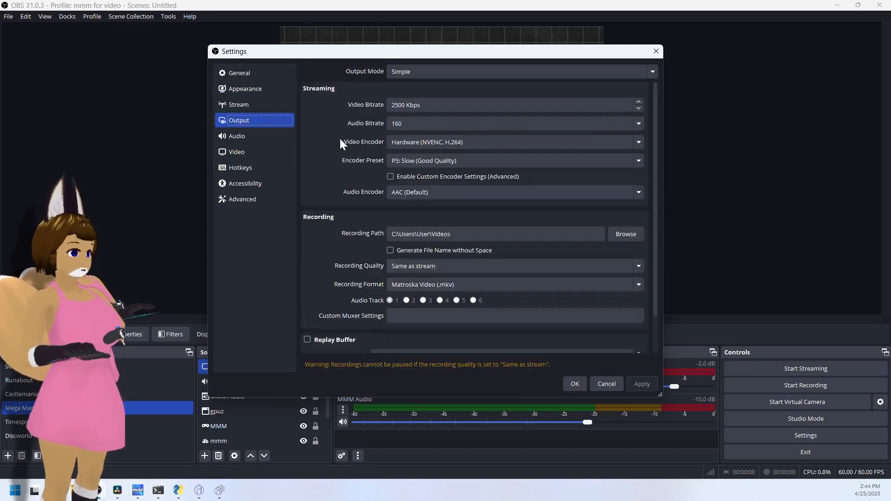
left_click_drag(406, 105, 392, 104)
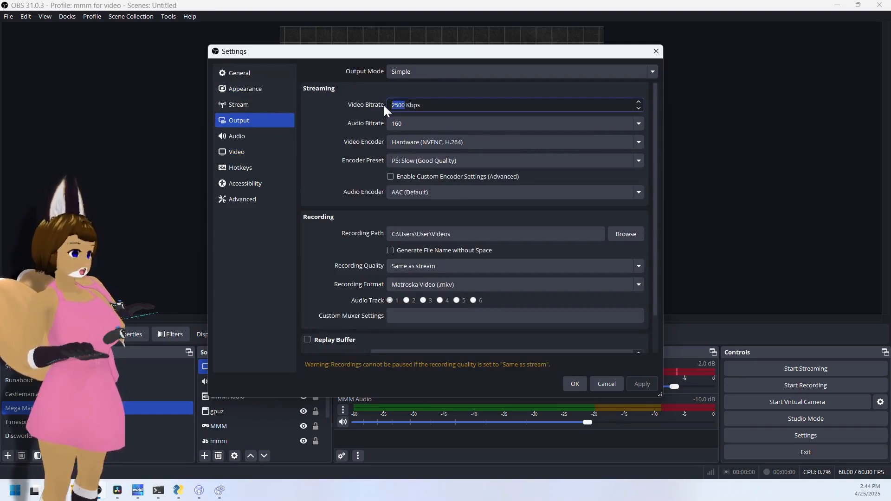
type("800")
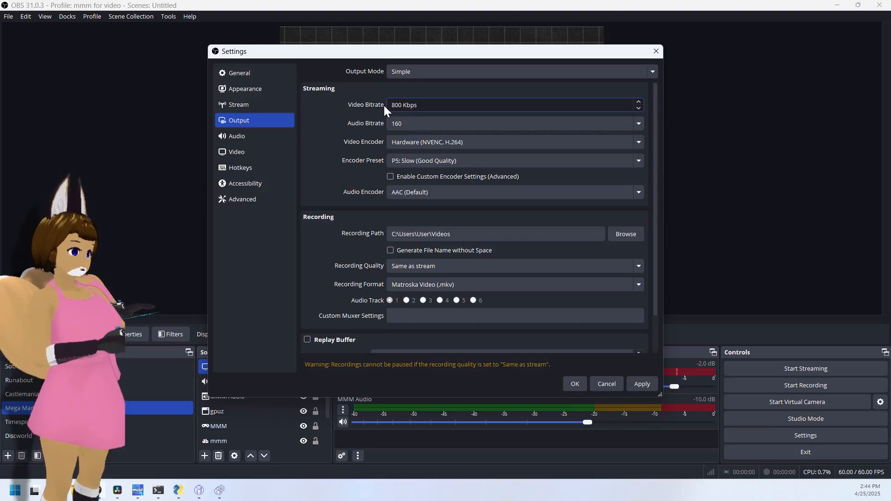
type("0")
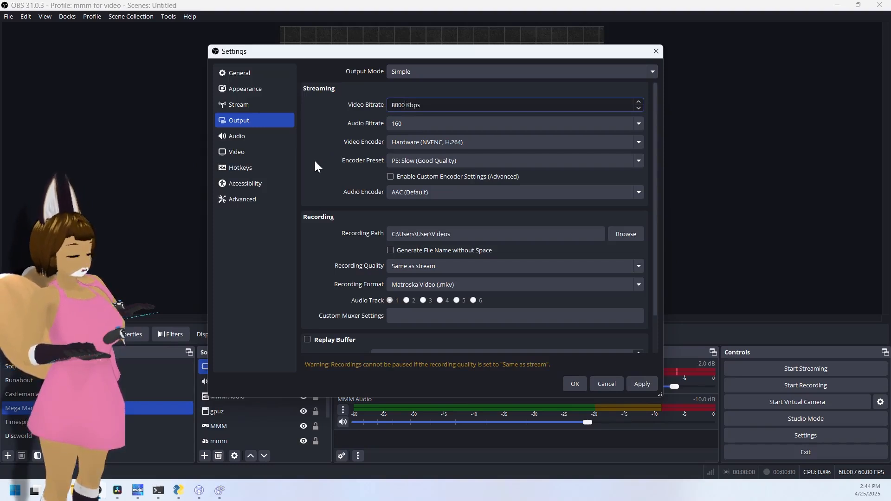
- Switch the output mode to Advanced and show its recording settings
left_click(418, 71)
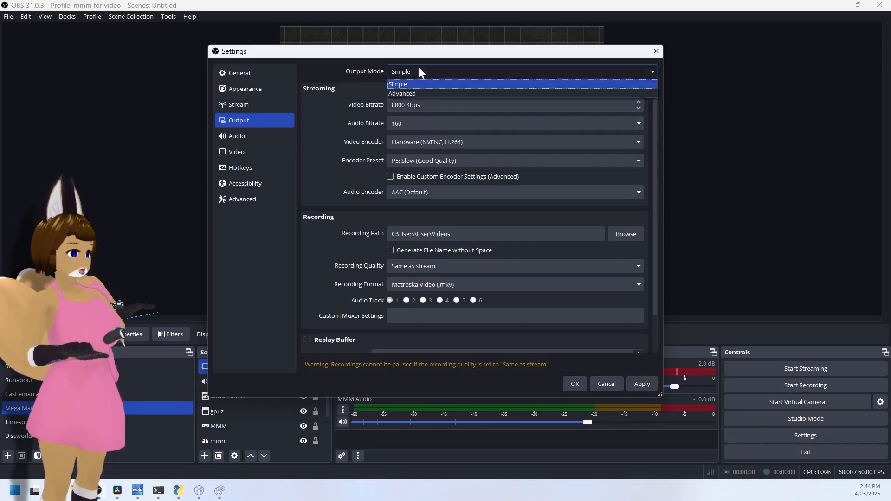
left_click(414, 91)
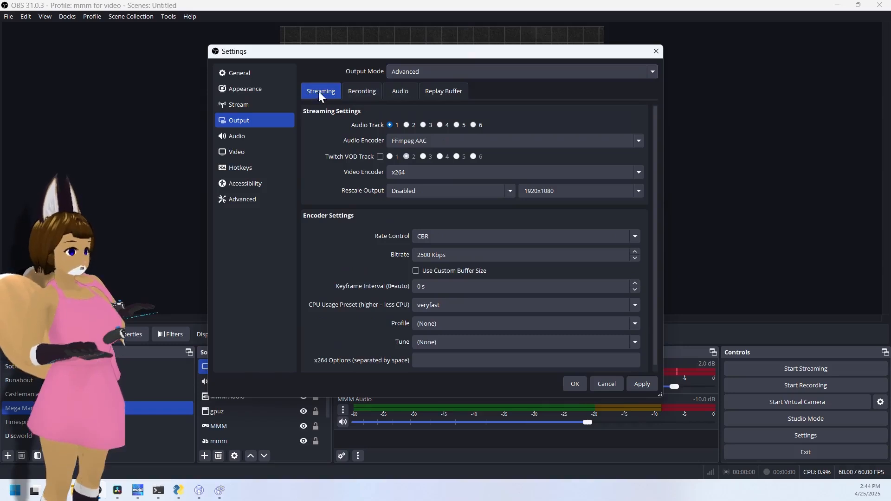
left_click(351, 90)
left_click(438, 112)
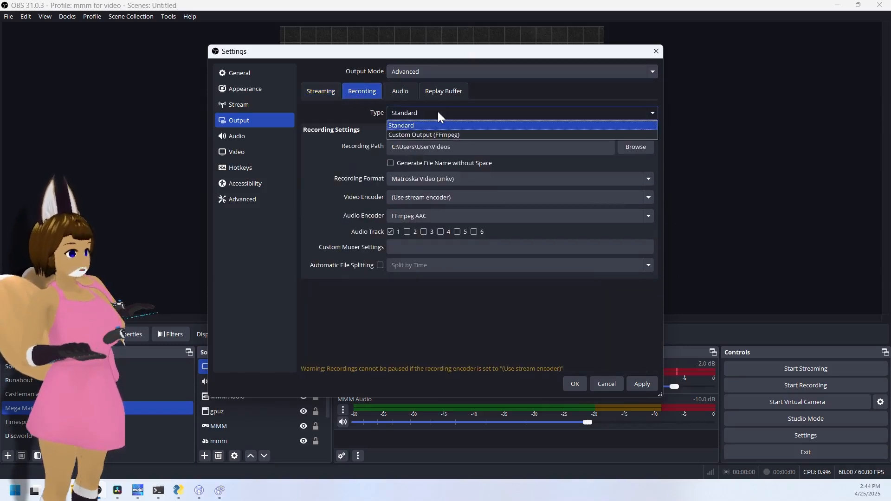
left_click(428, 134)
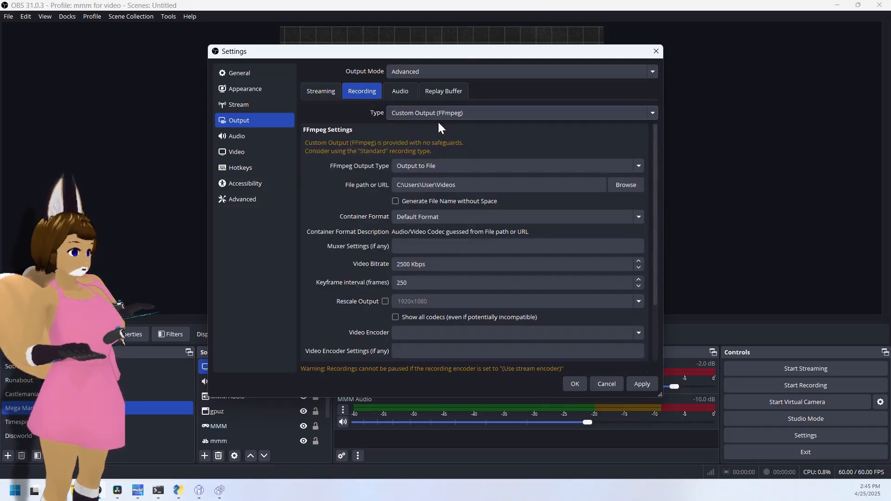
left_click(440, 119)
left_click(441, 115)
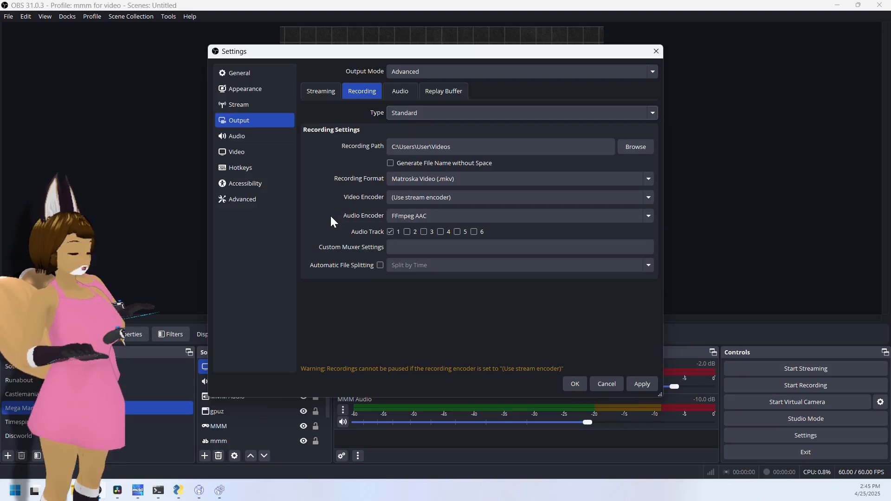
- Set recordings to the MPEG-4 (.mp4) format with the NVIDIA NVENC H.264 video encoder, leaving the audio encoder on FFmpeg AAC
left_click(445, 178)
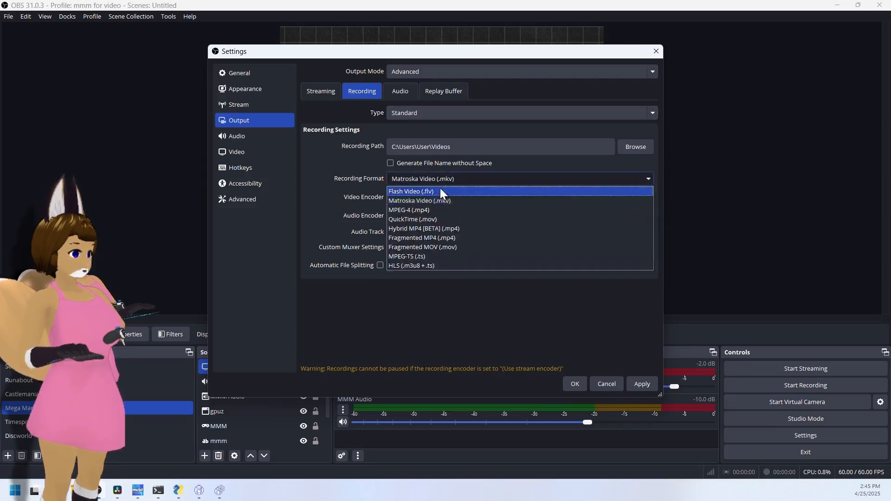
left_click(425, 210)
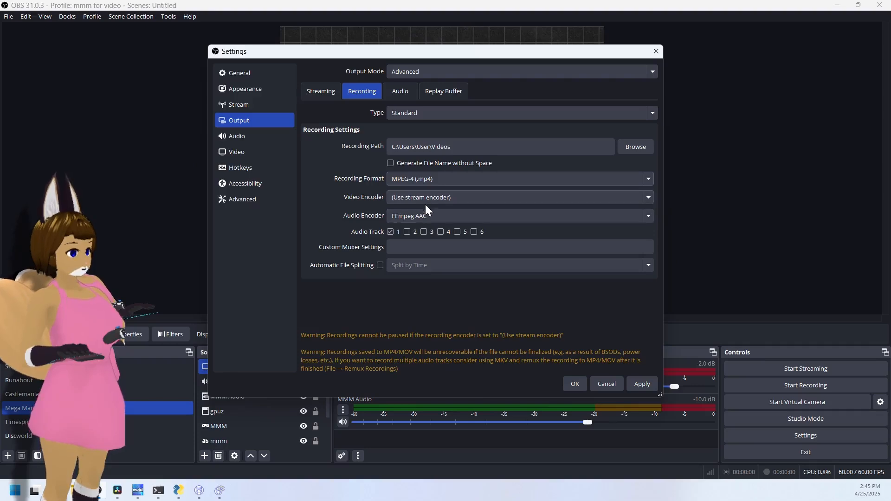
left_click(428, 201)
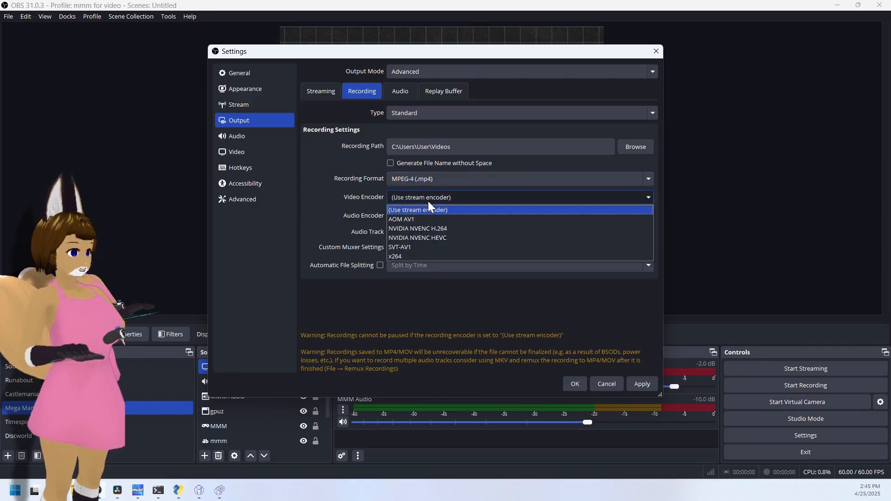
left_click(457, 228)
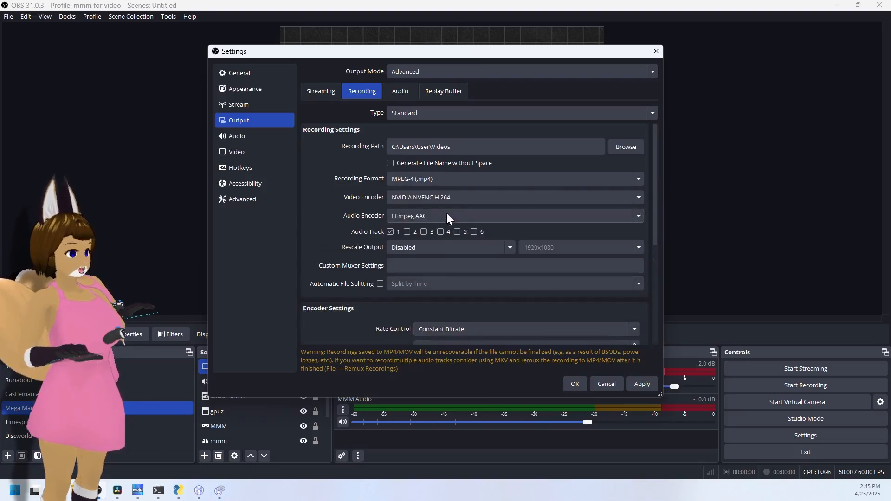
left_click(447, 212)
left_click(447, 213)
left_click(447, 213)
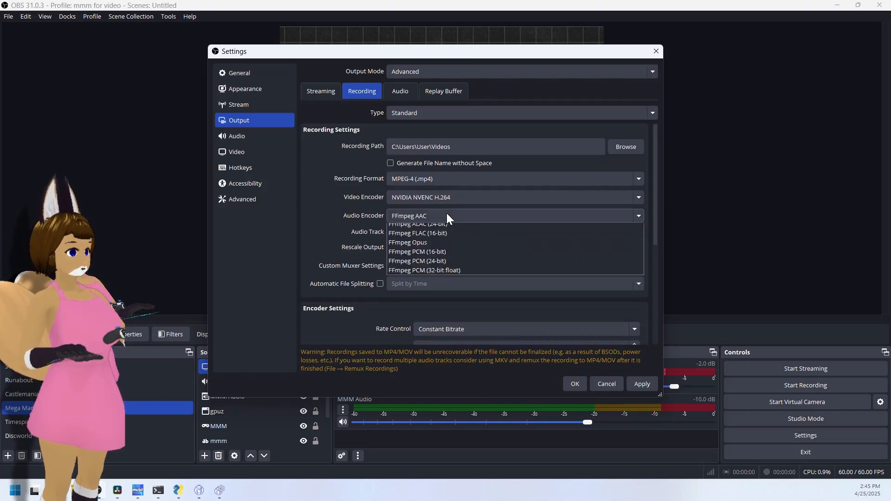
left_click(447, 213)
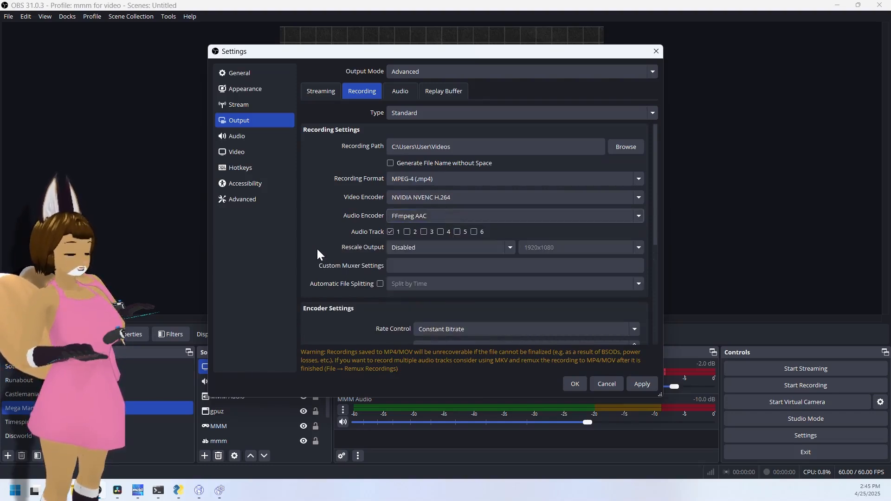
- Review the recording encoder settings such as rate control and bitrate, and save the output settings
scroll(318, 251, "down", 2)
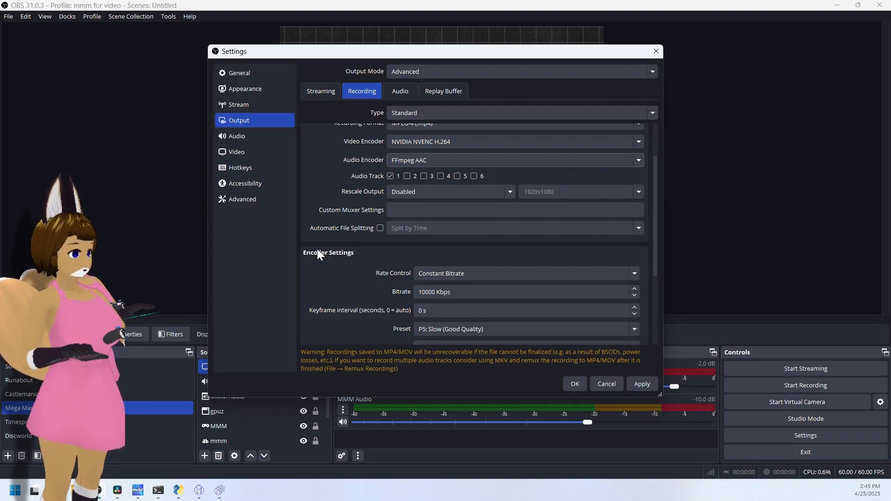
scroll(318, 254, "down", 1)
scroll(317, 254, "down", 1)
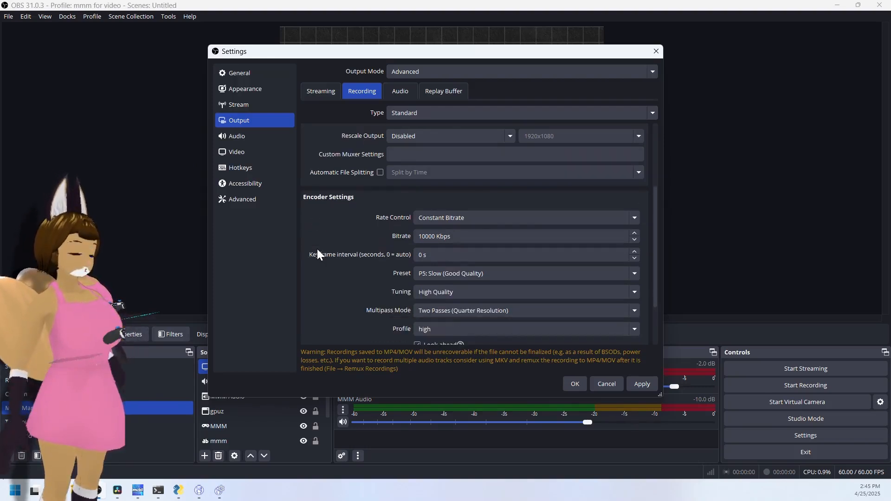
scroll(318, 254, "down", 2)
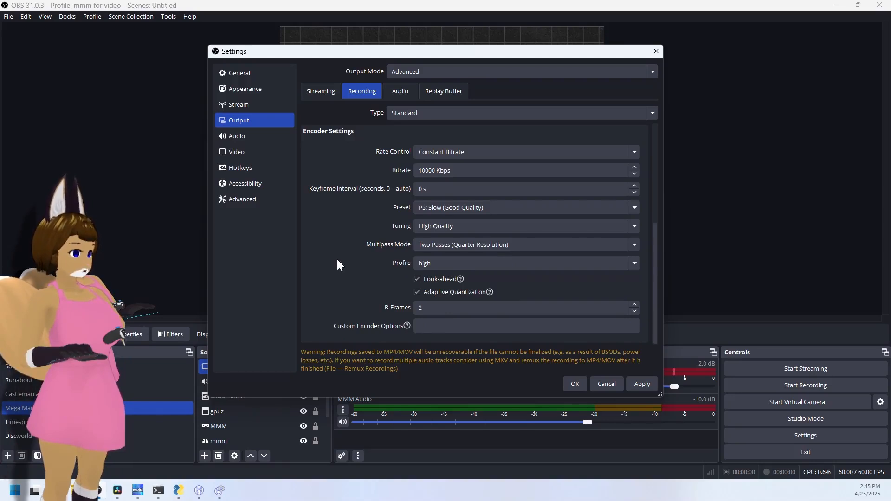
scroll(337, 260, "up", 5)
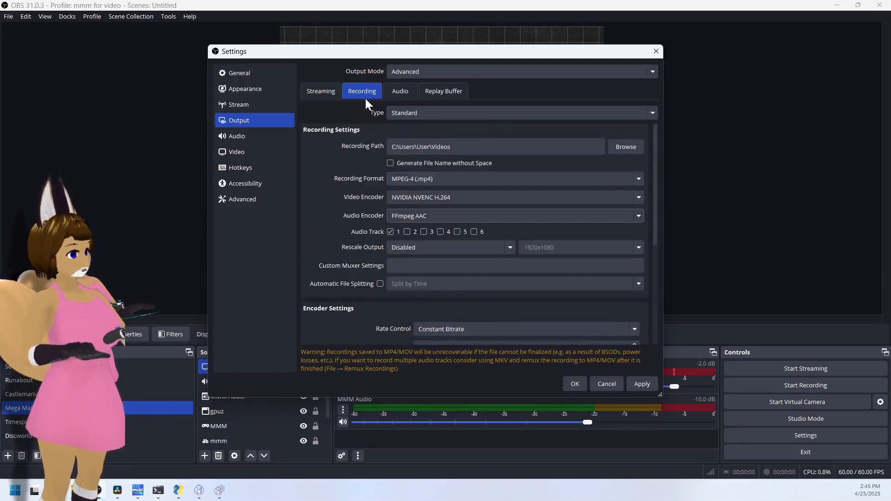
left_click(643, 385)
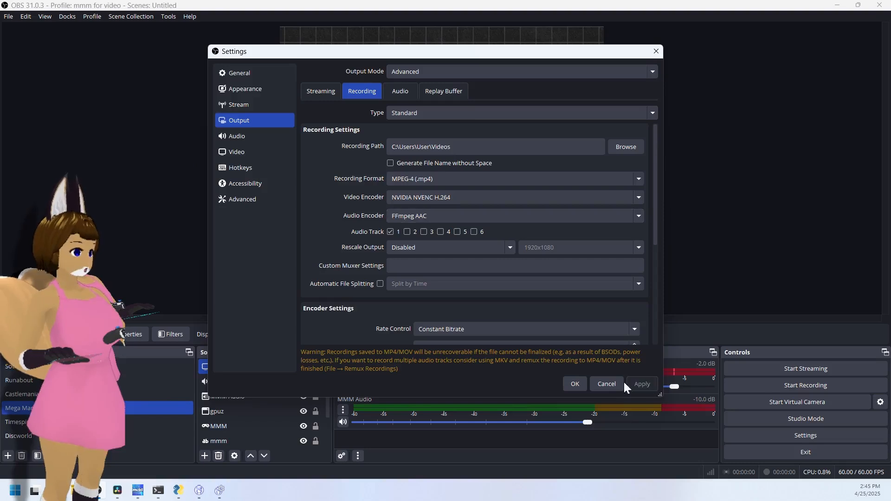
left_click(574, 385)
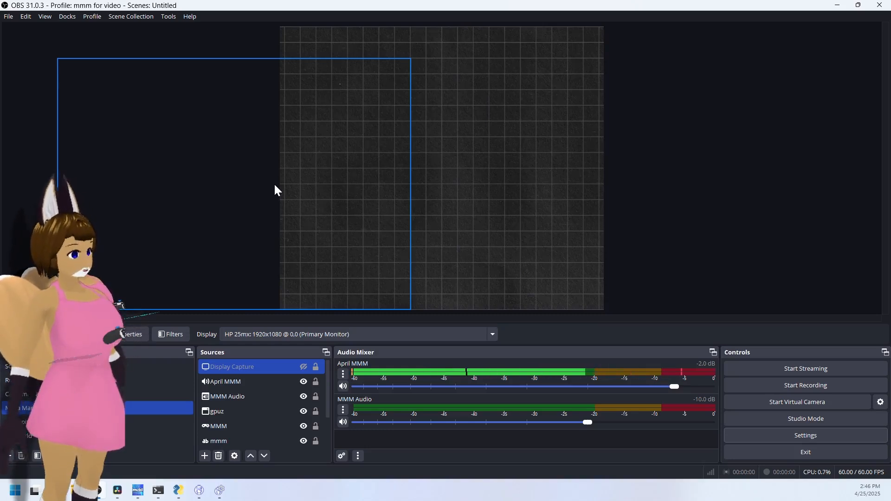
key("ctrl+f")
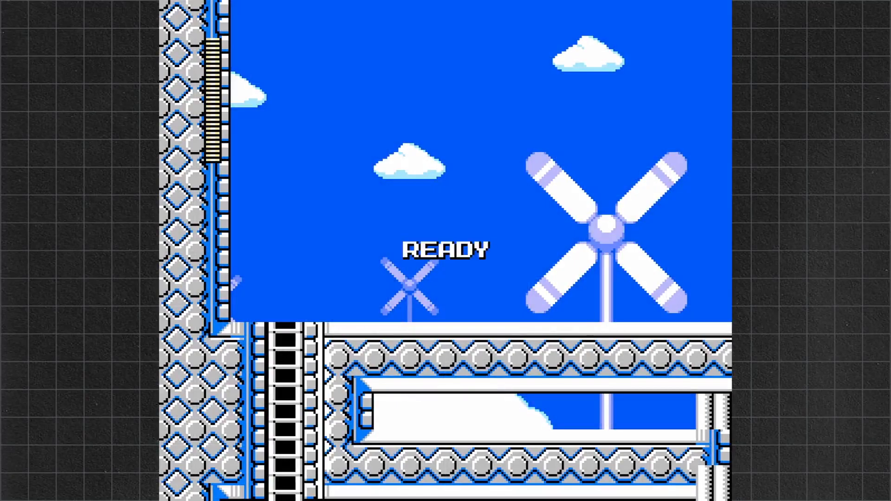
key("Escape")
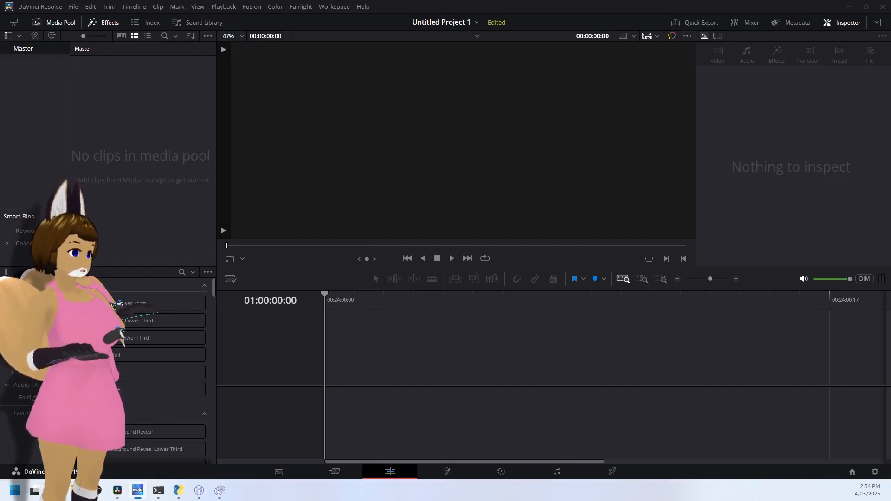
key("shift+z")
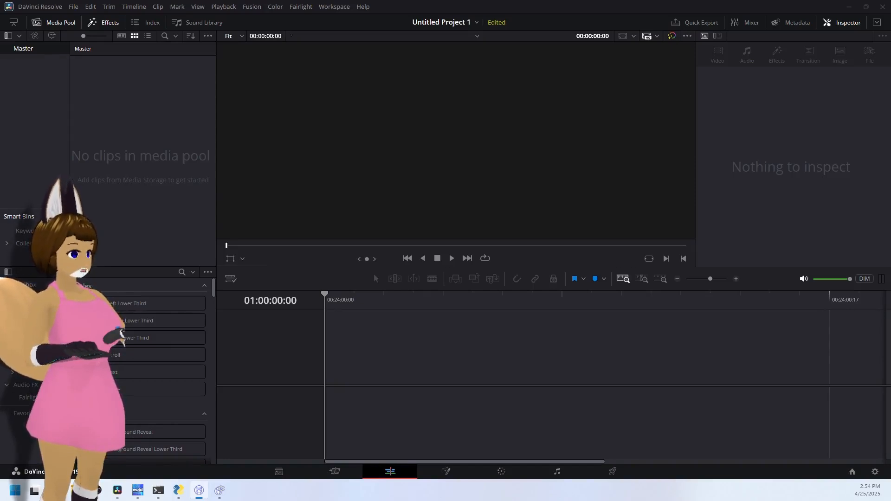
- Create a new project named Untitled Project 1a
left_click(74, 7)
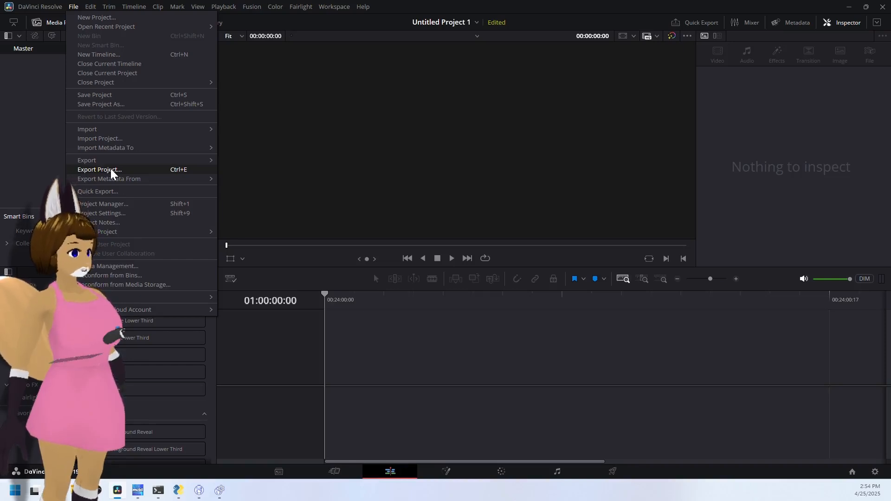
mouse_move(137, 5)
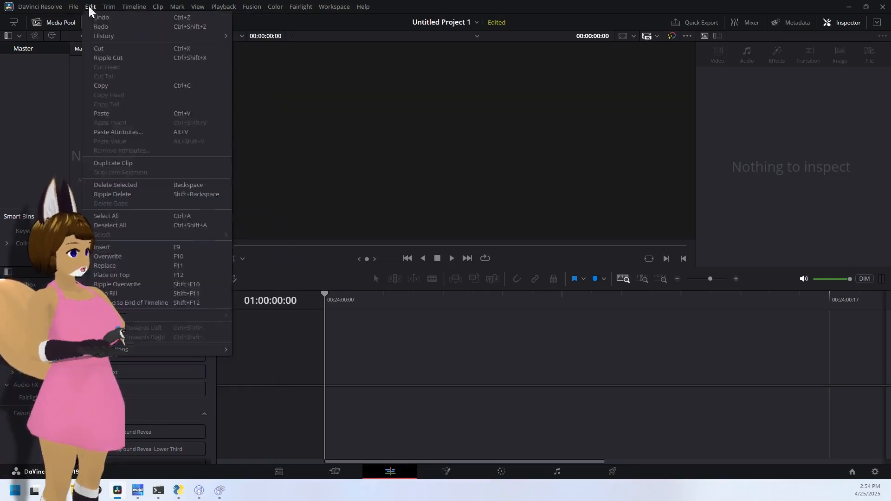
mouse_move(75, 7)
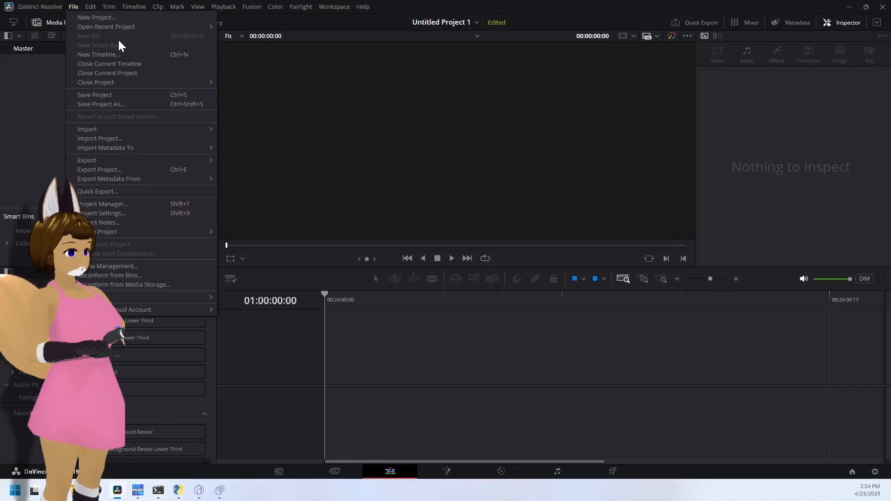
left_click(119, 17)
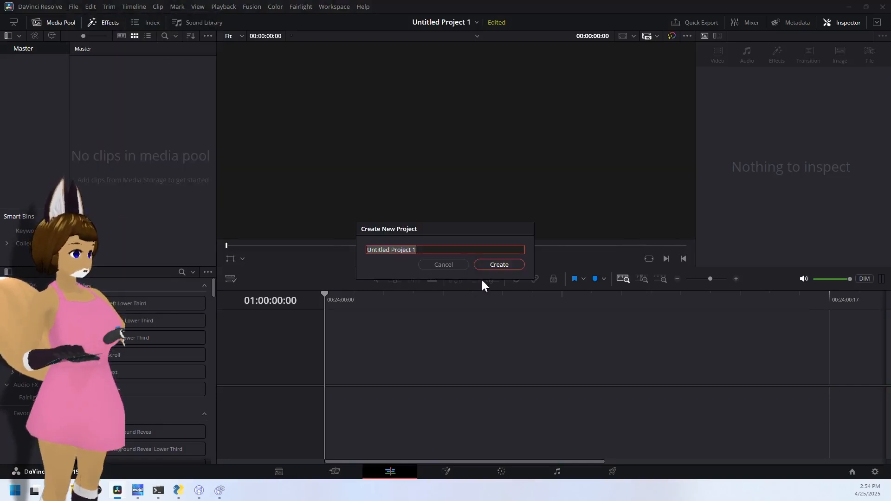
left_click(494, 264)
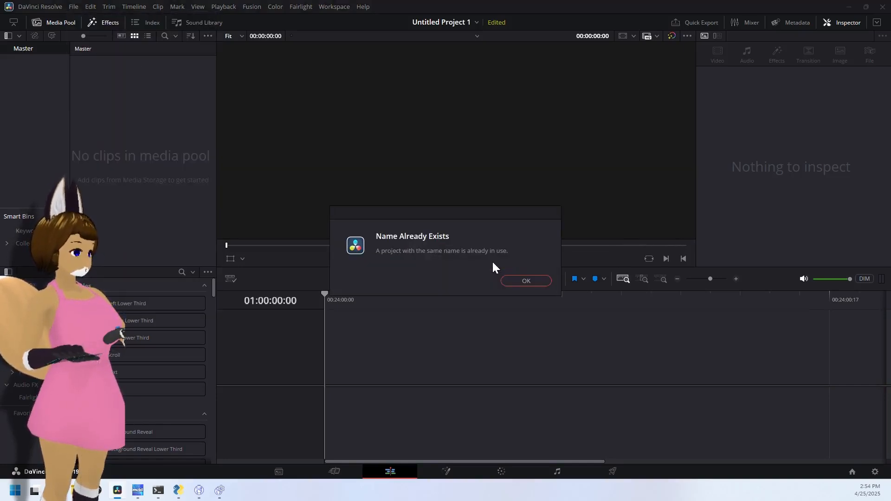
left_click(523, 277)
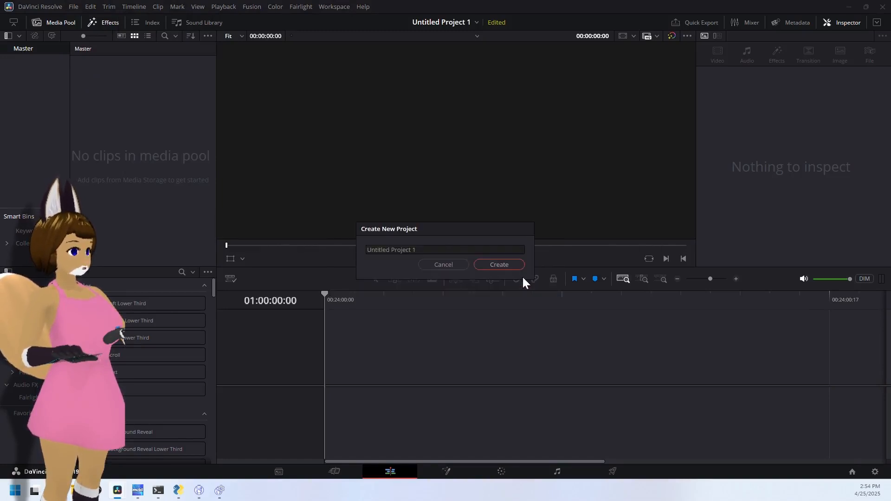
left_click(451, 250)
type("a")
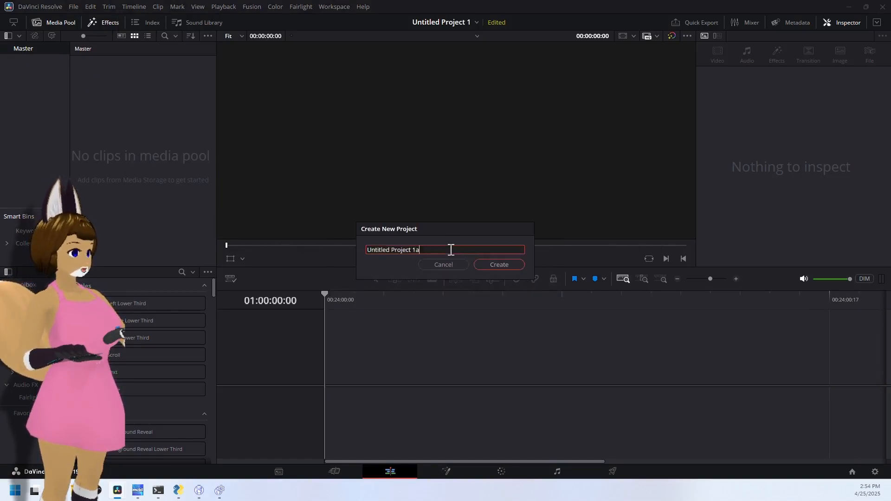
left_click(493, 263)
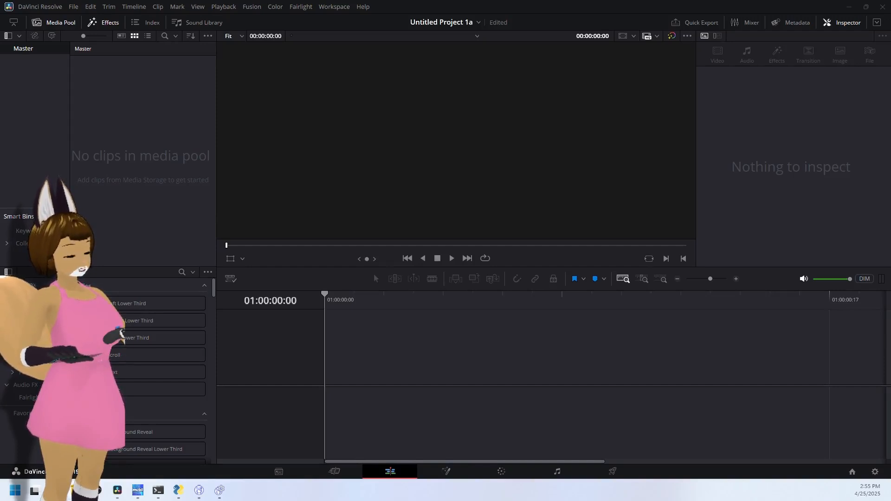
left_click_drag(529, 408, 377, 366)
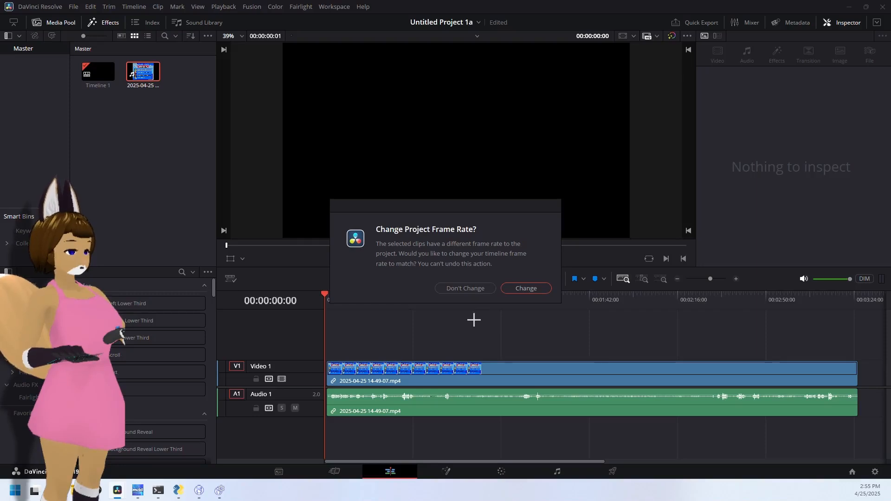
left_click(470, 289)
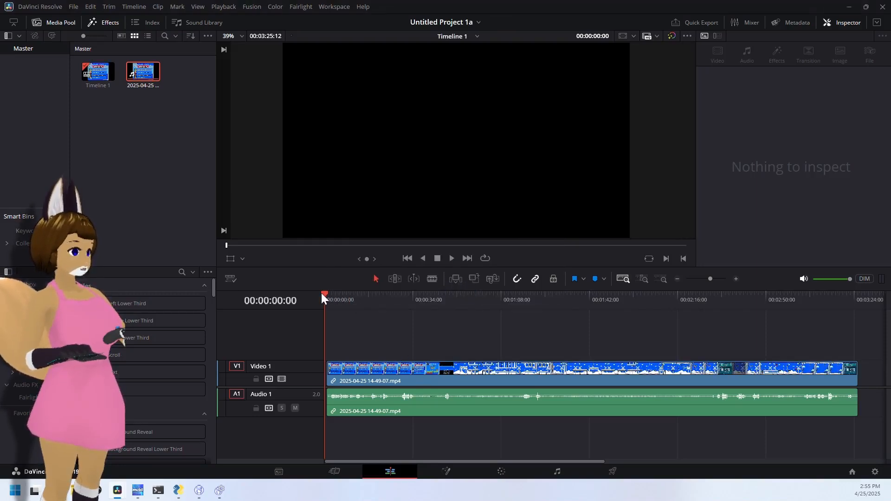
- Scrub forward from the start of the timeline to preview how the clip fits the frame
left_click_drag(325, 295, 446, 297)
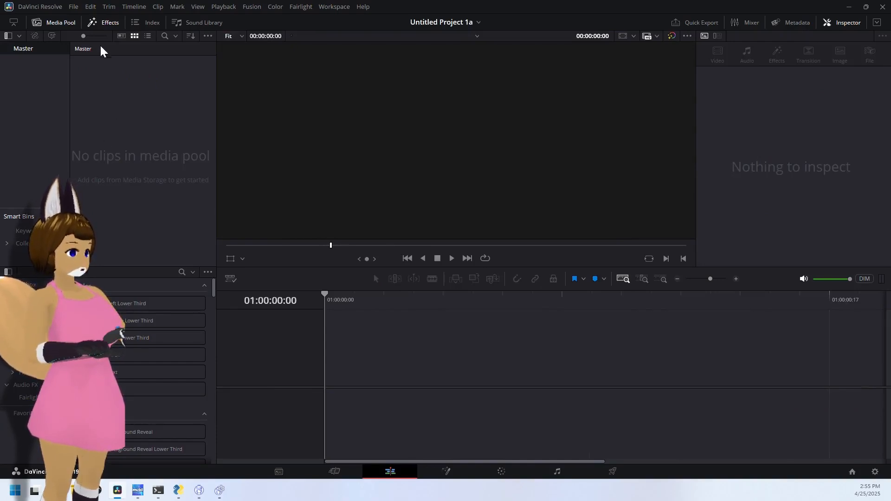
- Set the project's timeline resolution to Custom, 1024 x 896
left_click(74, 7)
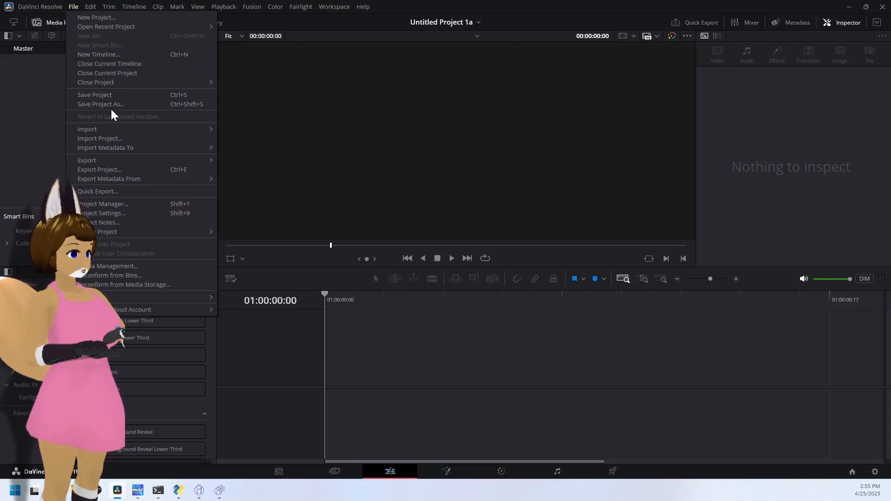
mouse_move(122, 160)
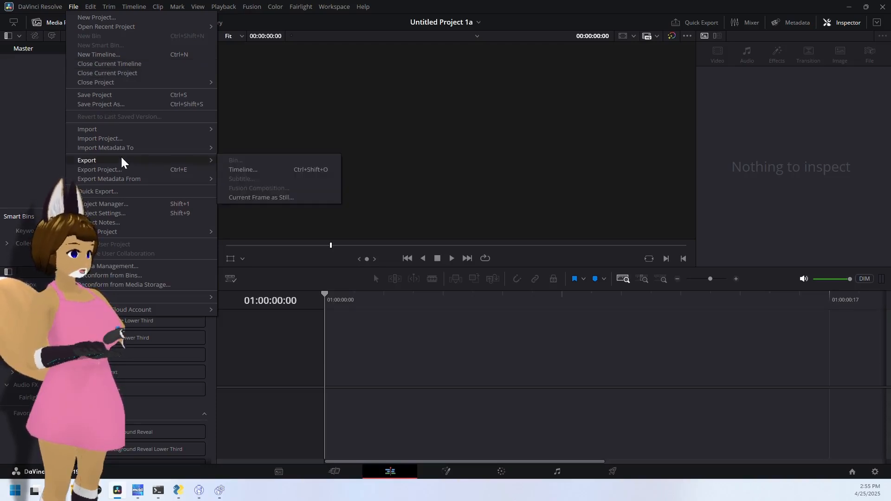
left_click(130, 211)
left_click(499, 103)
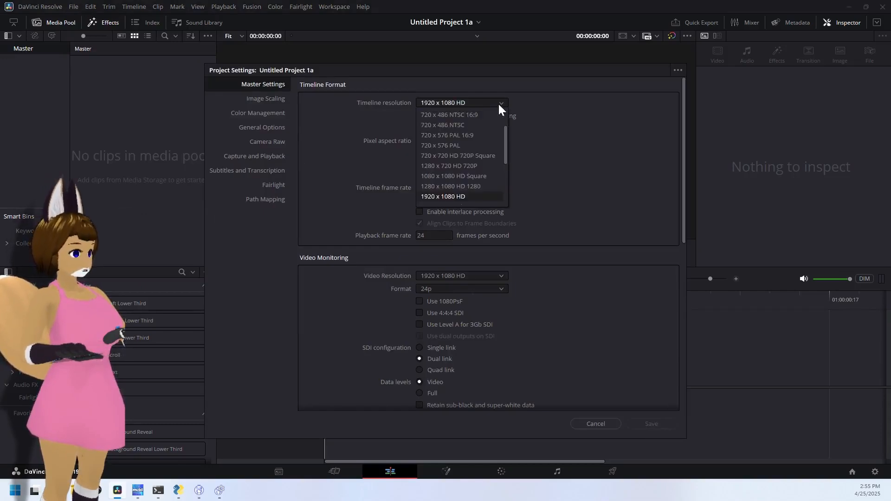
left_click(499, 103)
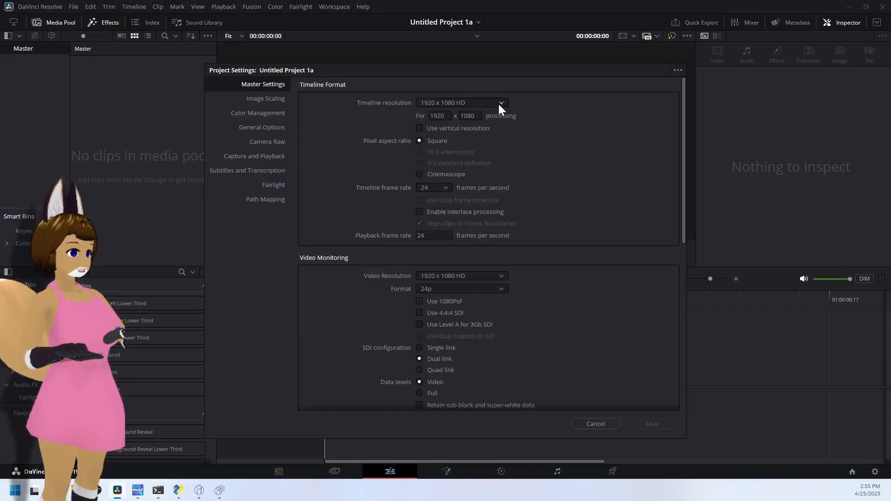
left_click(498, 103)
scroll(489, 141, "up", 2)
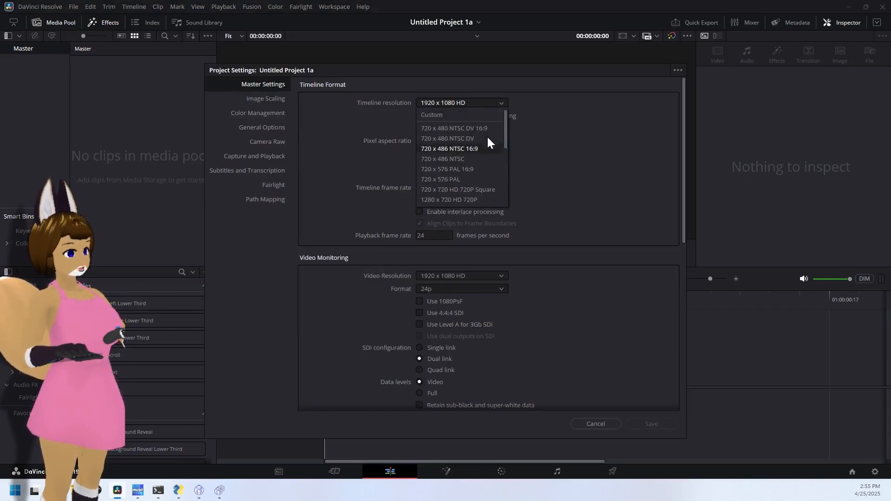
left_click(432, 114)
double_click(441, 115)
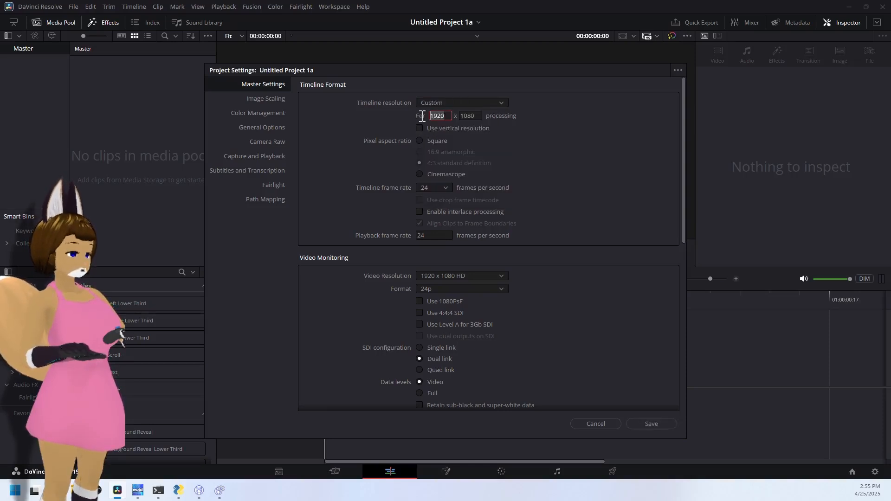
type("1024")
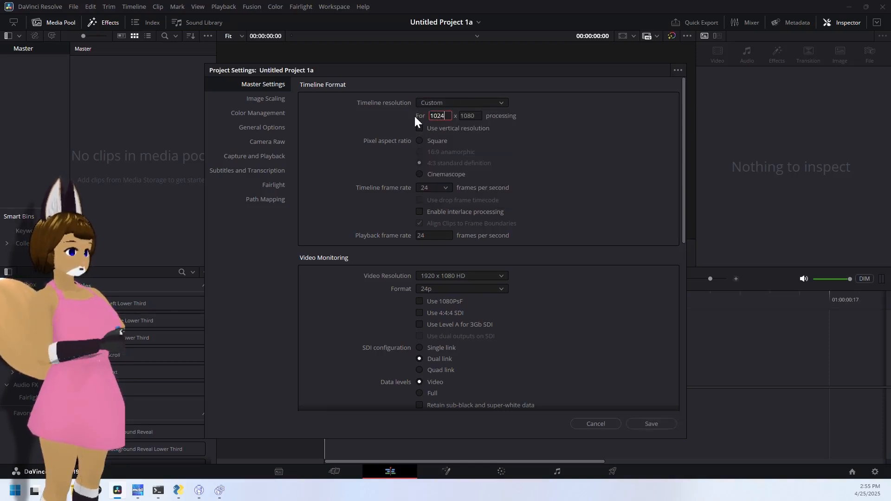
left_click(477, 115)
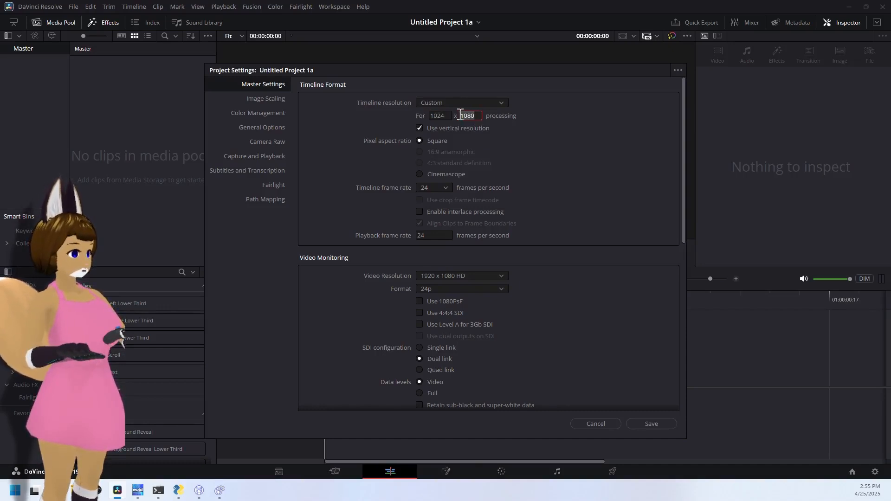
double_click(461, 115)
type("896")
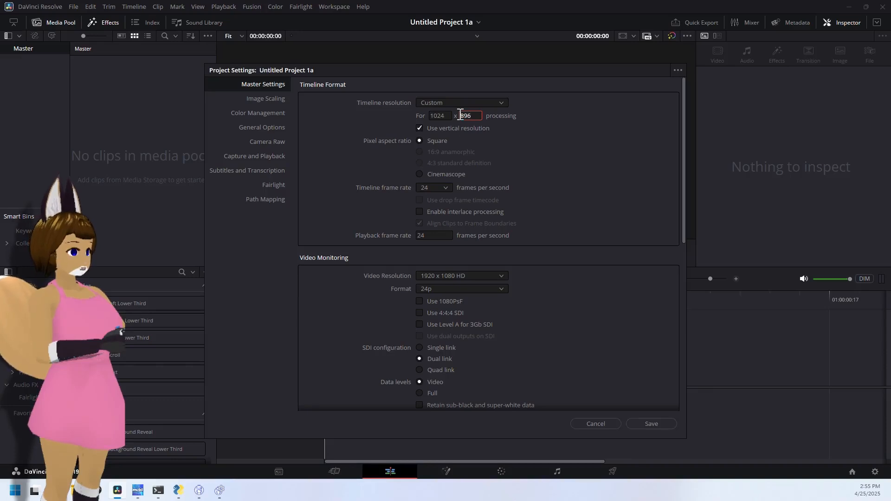
left_click(532, 163)
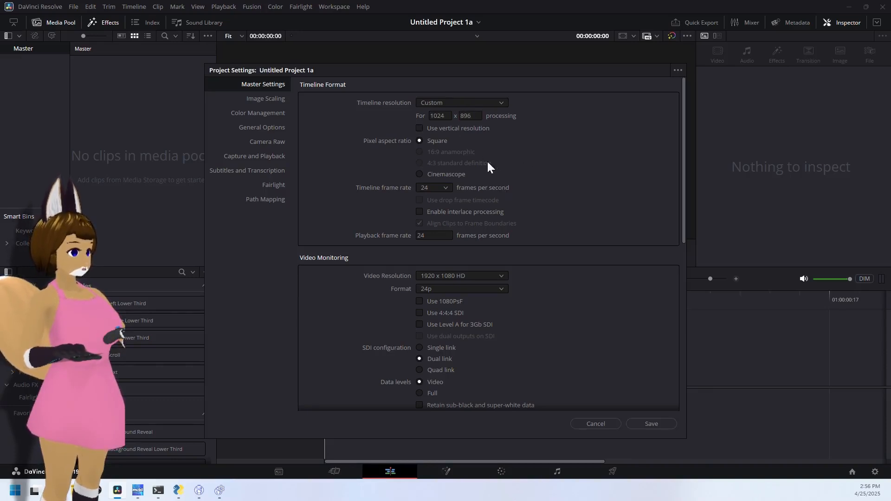
- Set the timeline frame rate to 60 frames per second, save the project settings and accept the project frame rate change
left_click(445, 188)
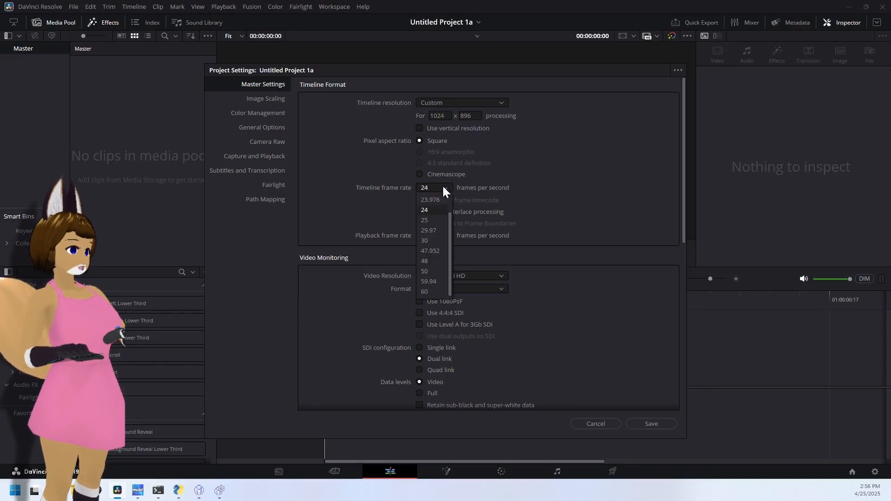
left_click(424, 290)
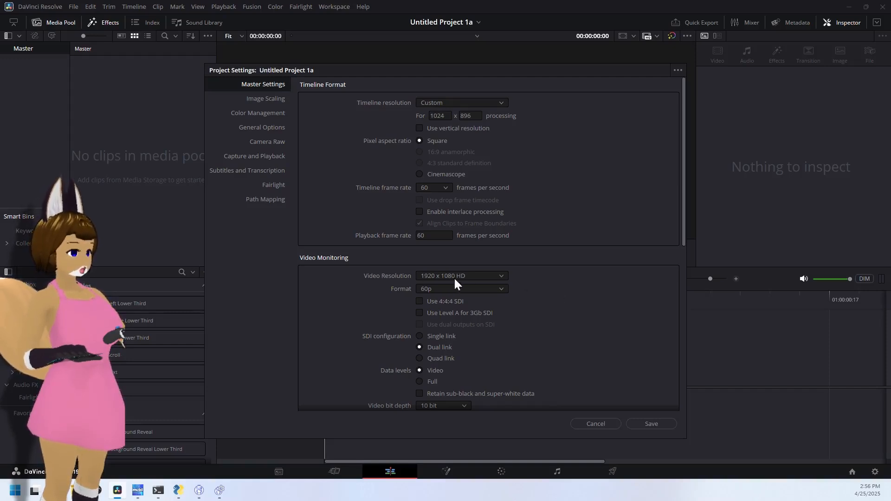
scroll(559, 324, "down", 6)
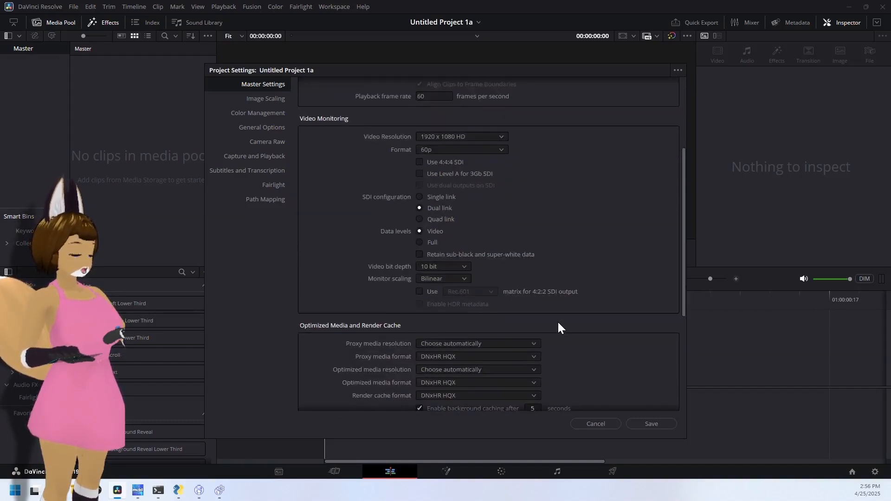
scroll(557, 325, "down", 1)
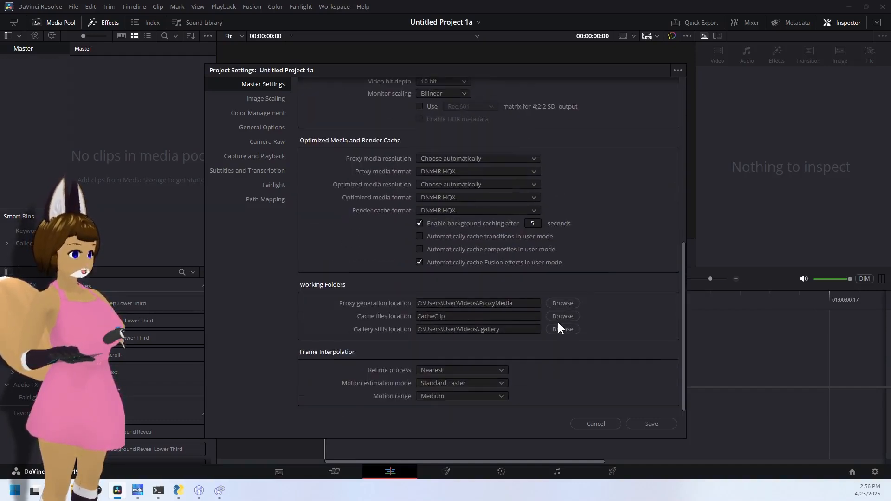
scroll(558, 325, "up", 7)
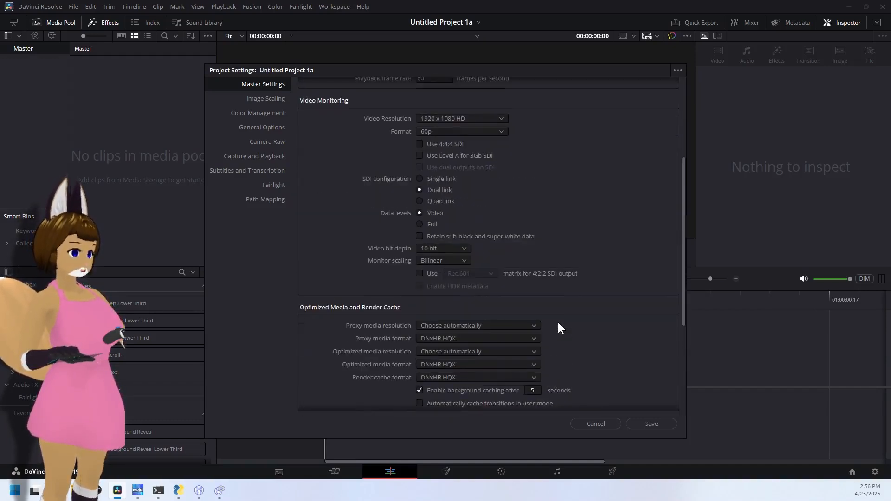
left_click(651, 424)
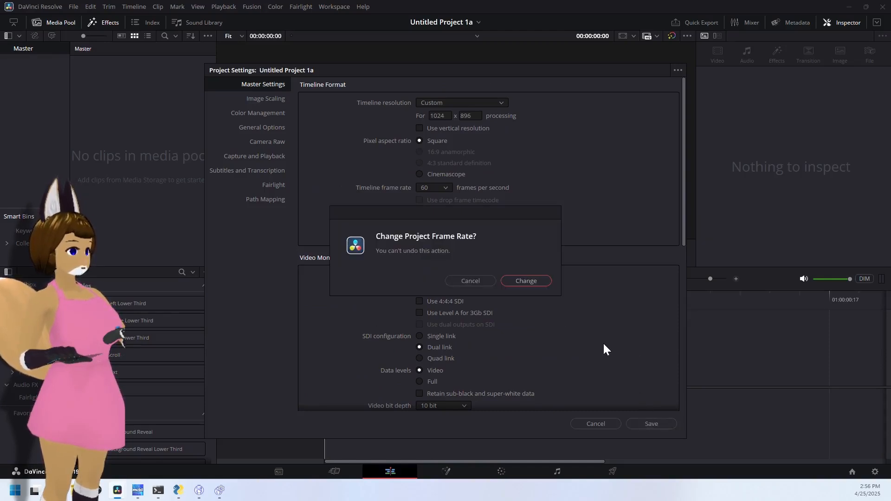
left_click(518, 280)
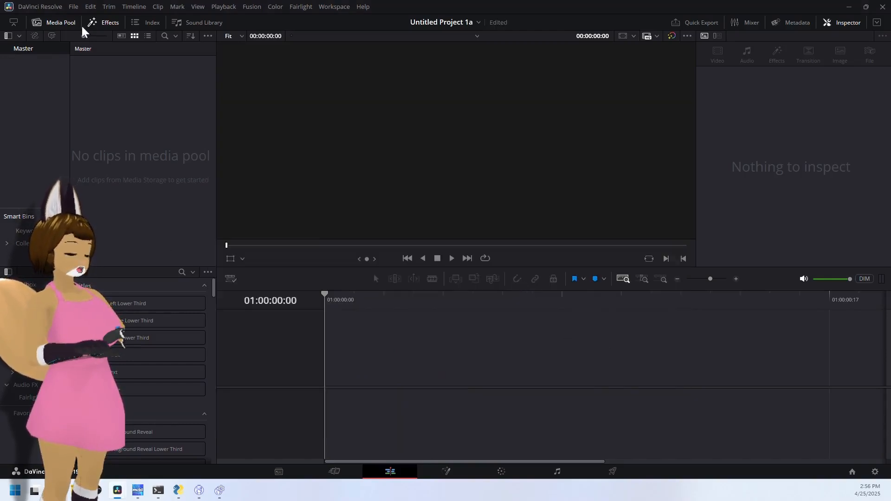
- Reopen the project settings to check the saved timeline resolution and frame rate, and close them without changes
left_click(68, 8)
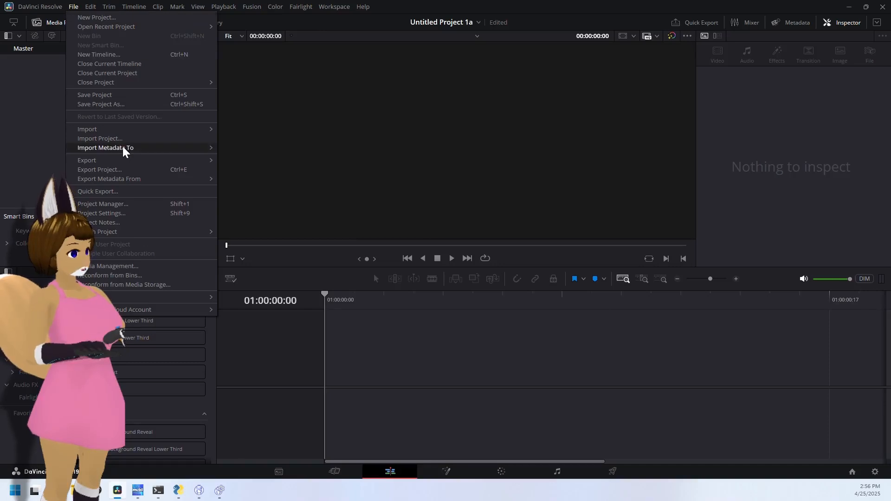
mouse_move(123, 148)
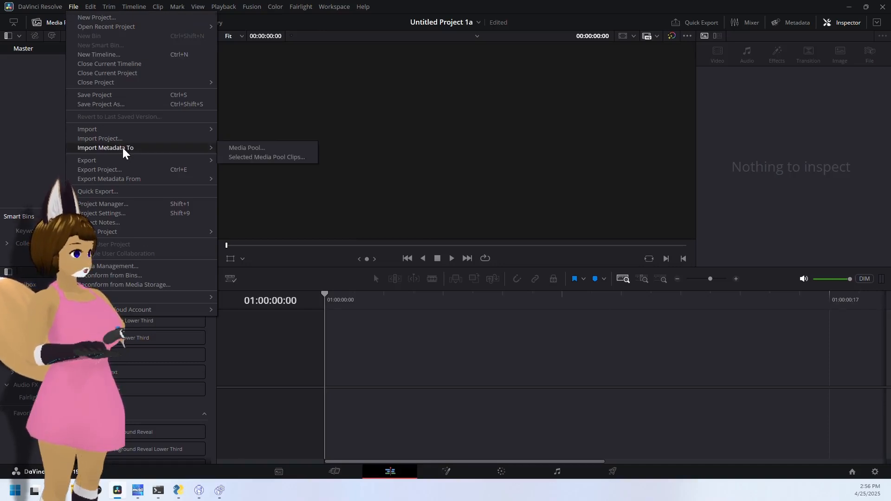
left_click(127, 213)
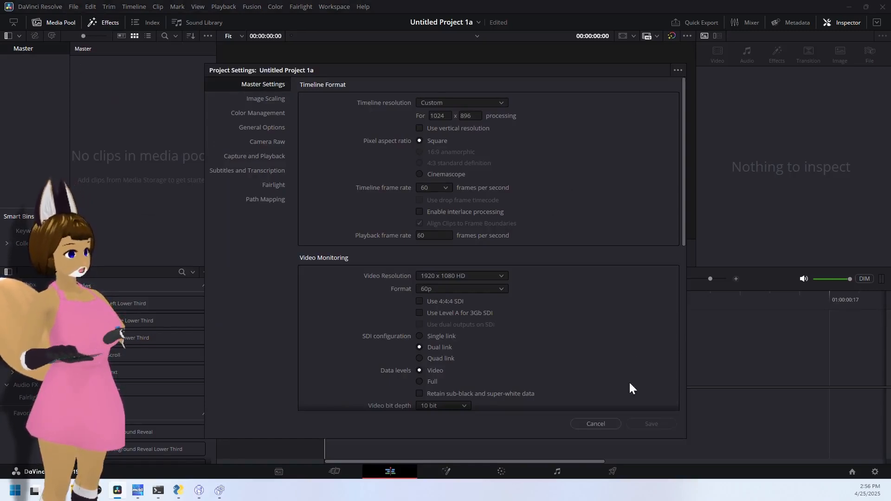
left_click(599, 428)
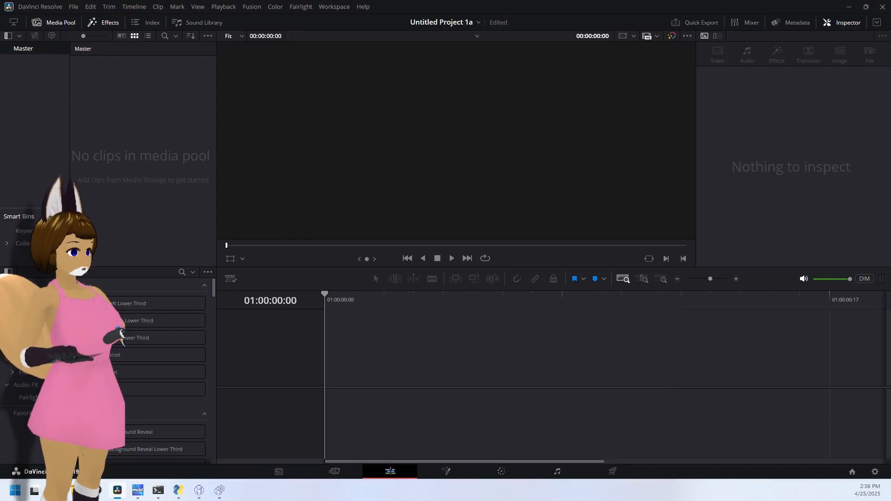
left_click_drag(563, 456, 326, 379)
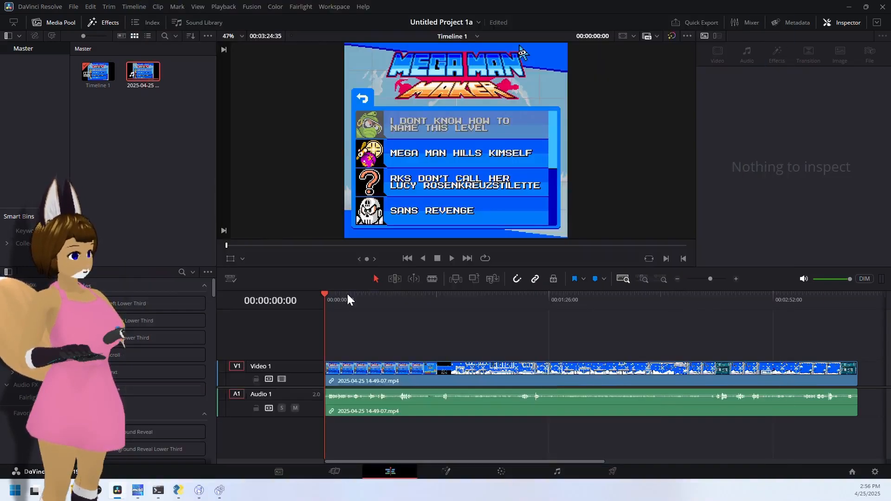
mouse_move(324, 294)
left_mouse_down()
mouse_move(363, 293)
mouse_move(316, 296)
left_mouse_up()
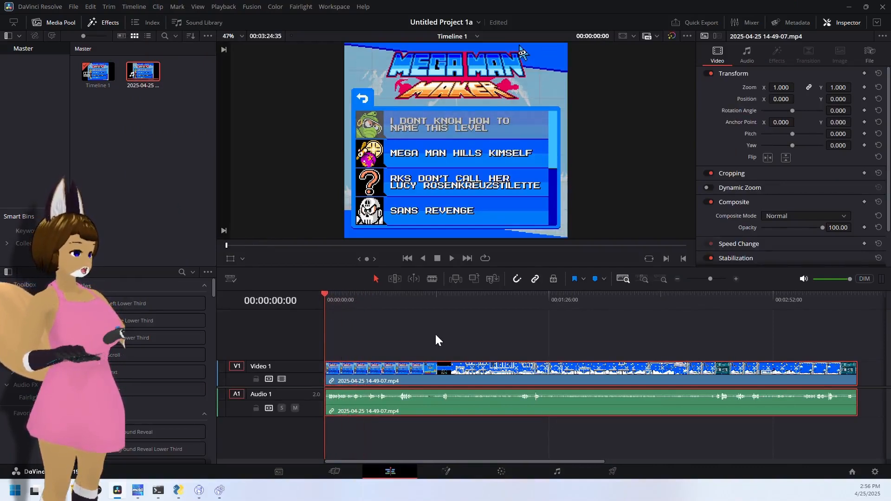
key("space")
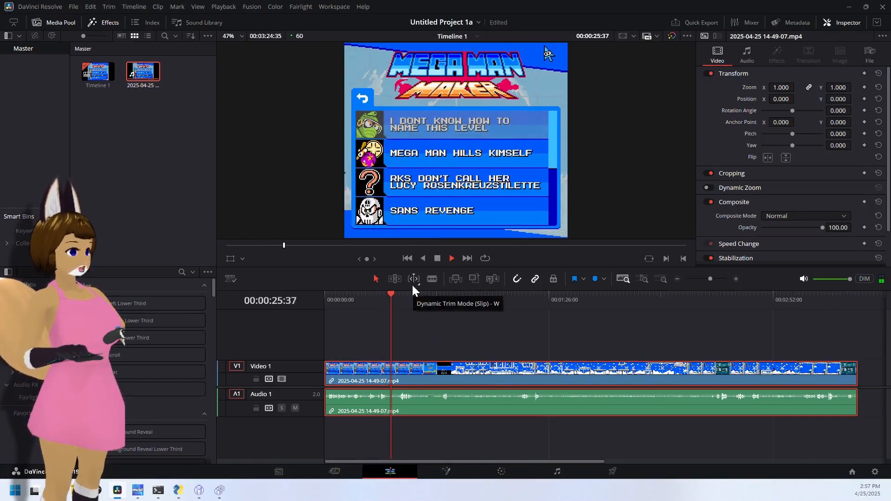
- Trim off the clip's opening up to 00:00:40:31 and move the remaining clip to the start of the timeline
left_click_drag(398, 293, 430, 293)
key("space")
key("space")
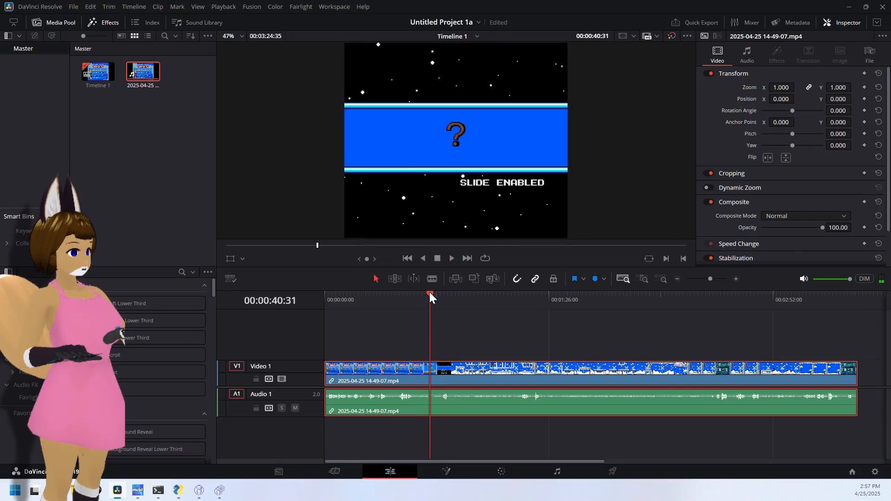
key("shift+bracketleft")
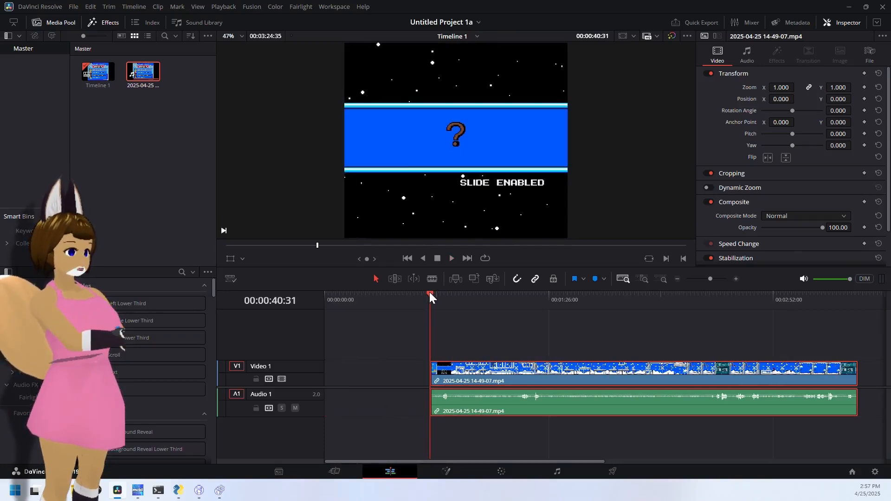
left_click_drag(487, 375, 382, 376)
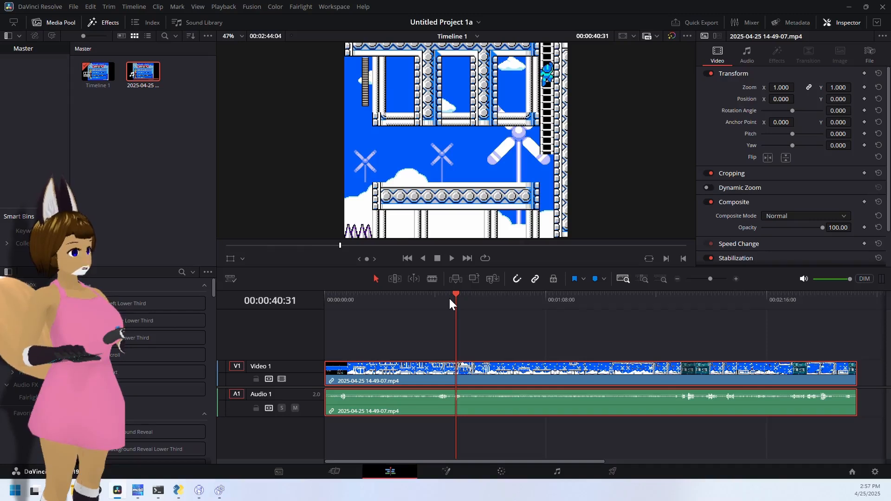
- Split the clip at 00:00:40:31 and at 00:01:25:21 on the timeline
key("ctrl+b")
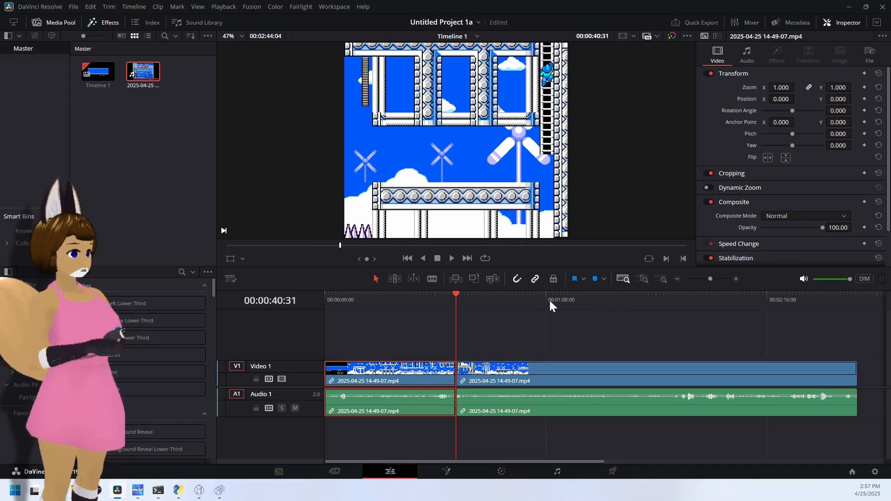
left_click(602, 305)
key("ctrl+b")
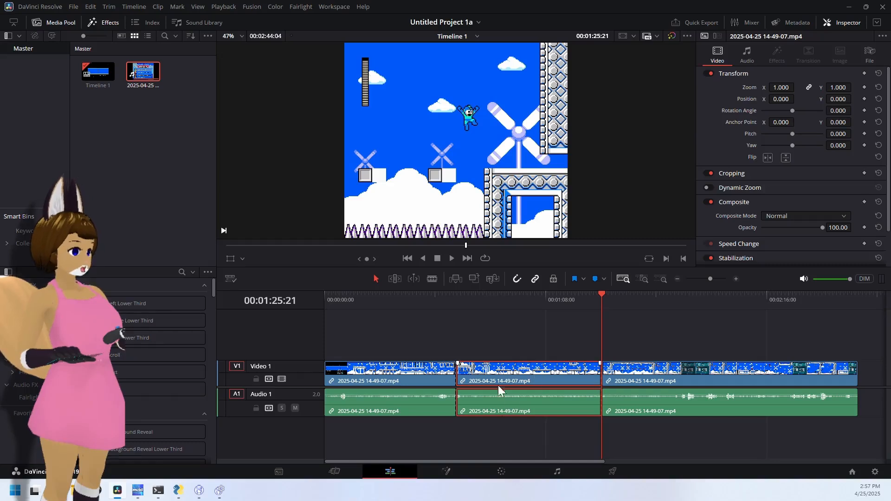
- Try deleting the middle segment of the split clip, undoing the deletion each time
key("Delete")
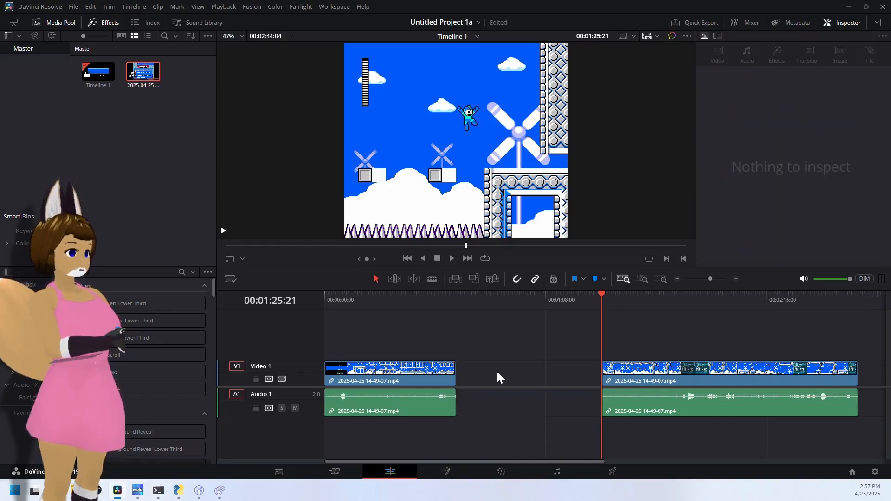
key("ctrl+z")
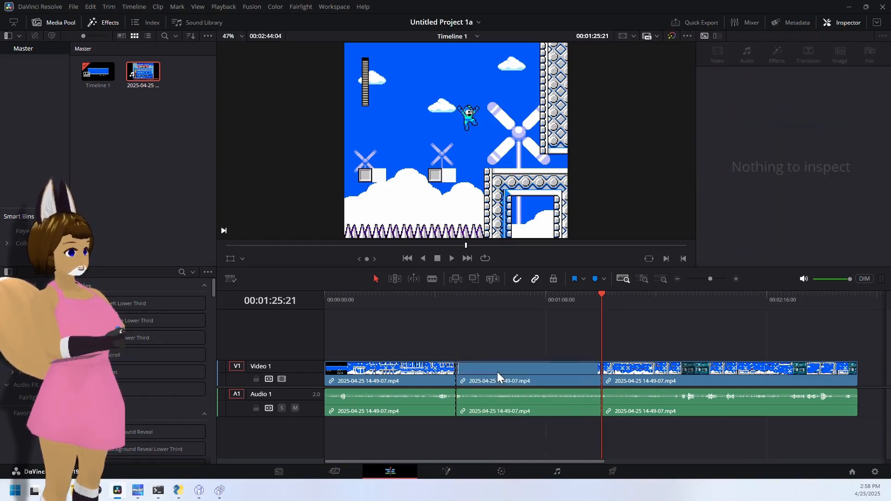
left_click(497, 372)
key("Delete")
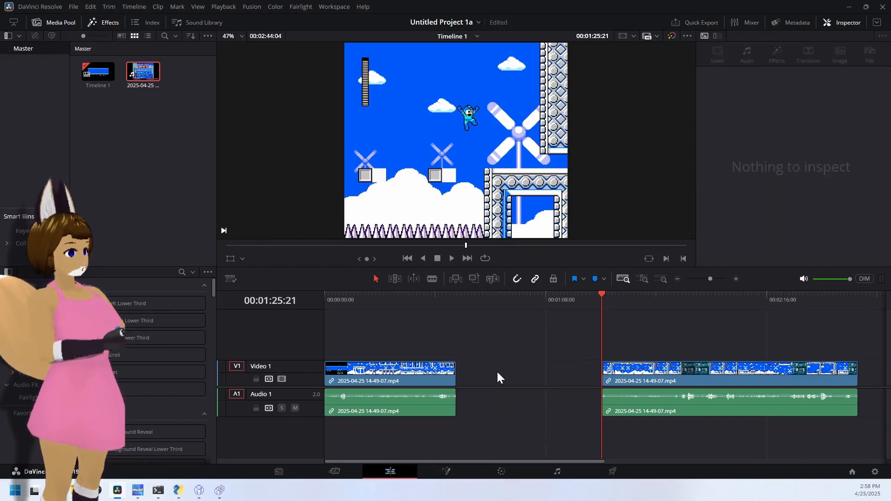
key("ctrl+z")
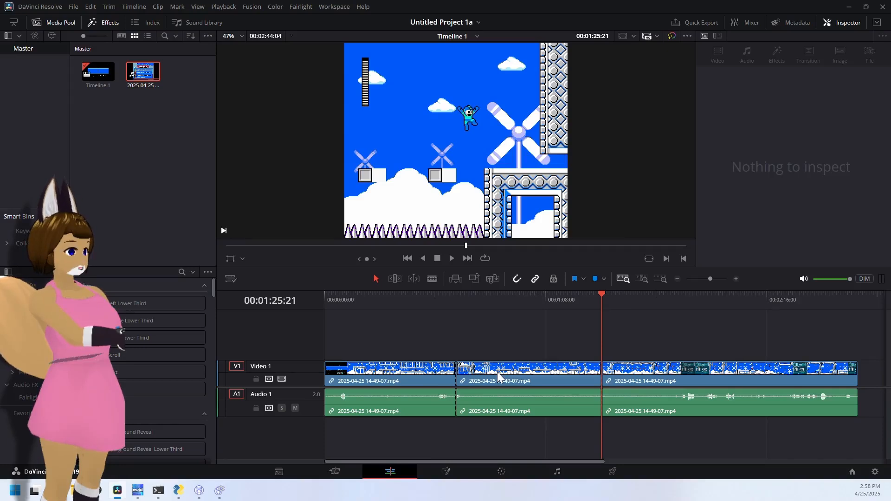
- Colour the first segment on the timeline pink and the middle segment green
left_click(427, 373)
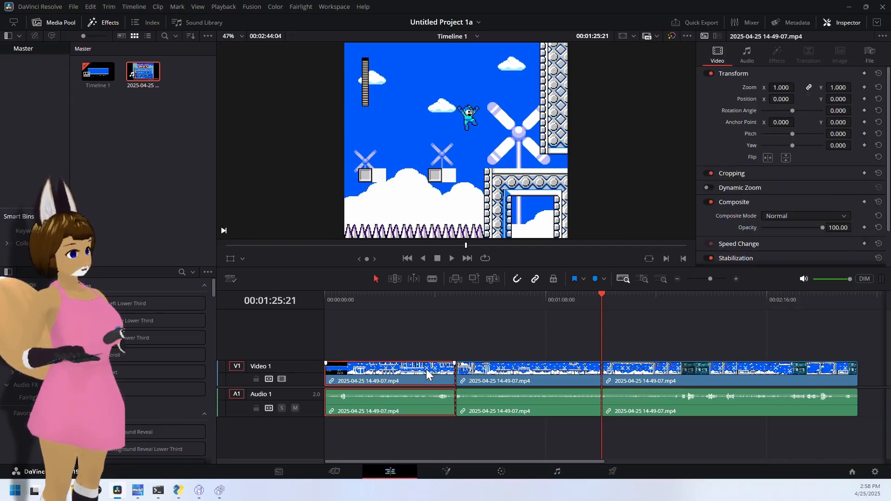
key("p")
left_click(553, 375)
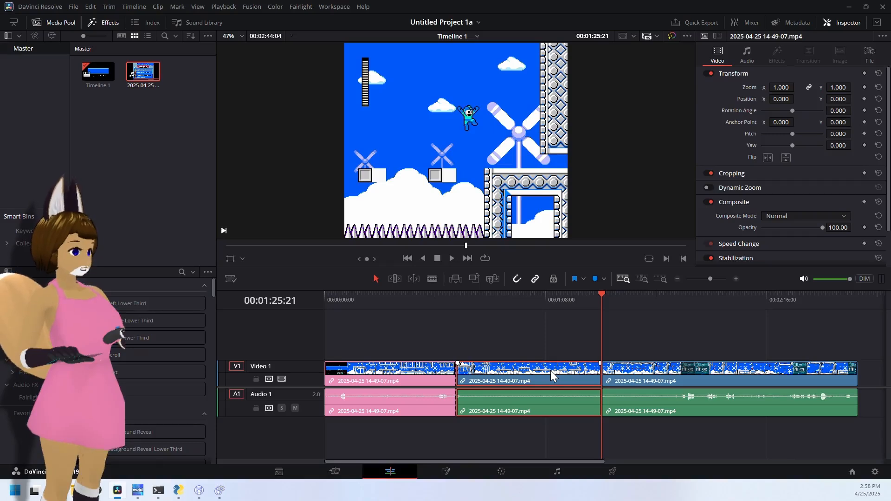
key("o")
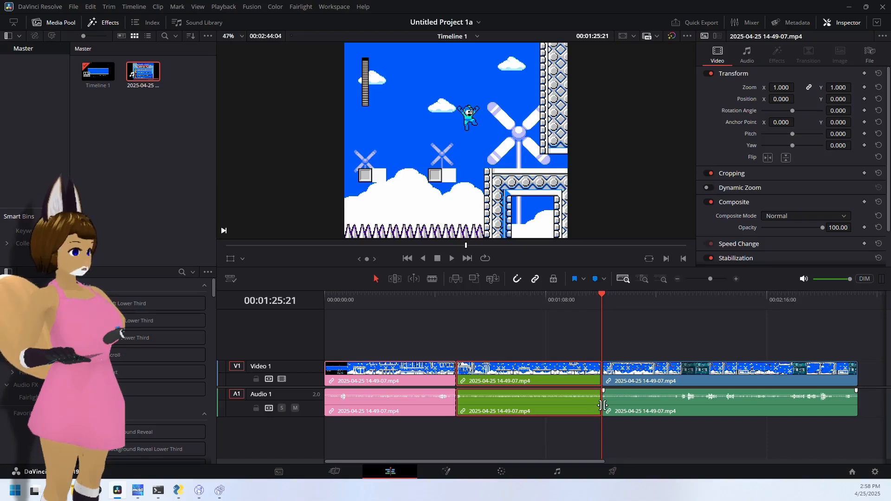
- On the Deliver page, name the export file "obs davinci mmm" and set its format to MP4
left_click(612, 472)
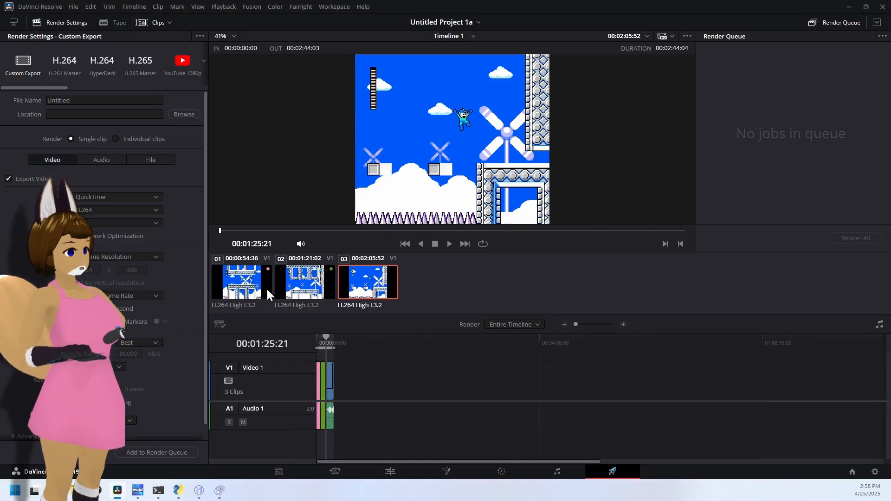
left_click(102, 100)
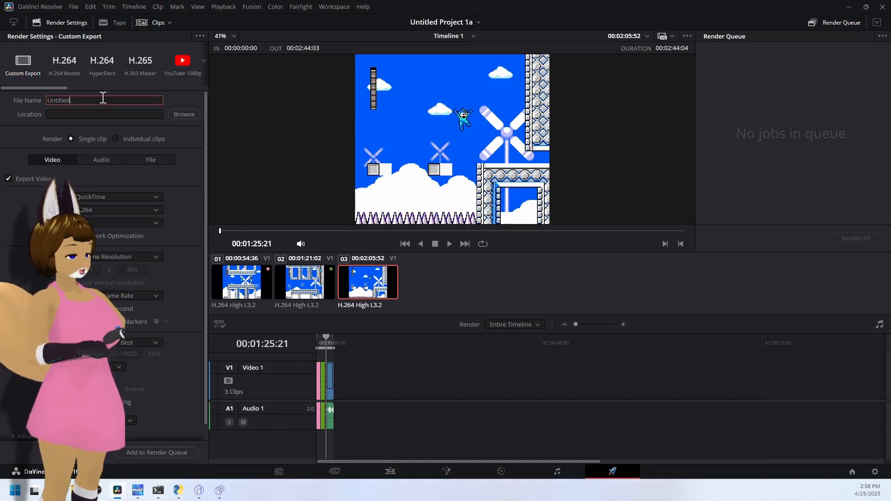
double_click(49, 100)
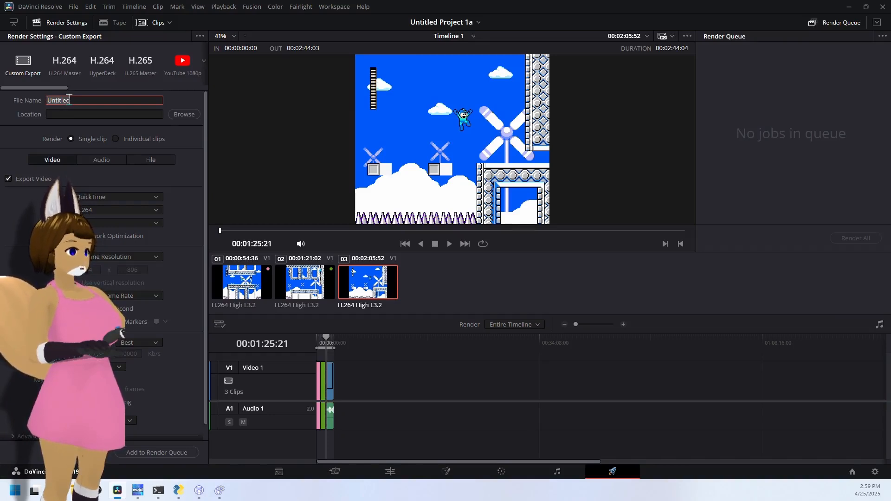
type("obs d")
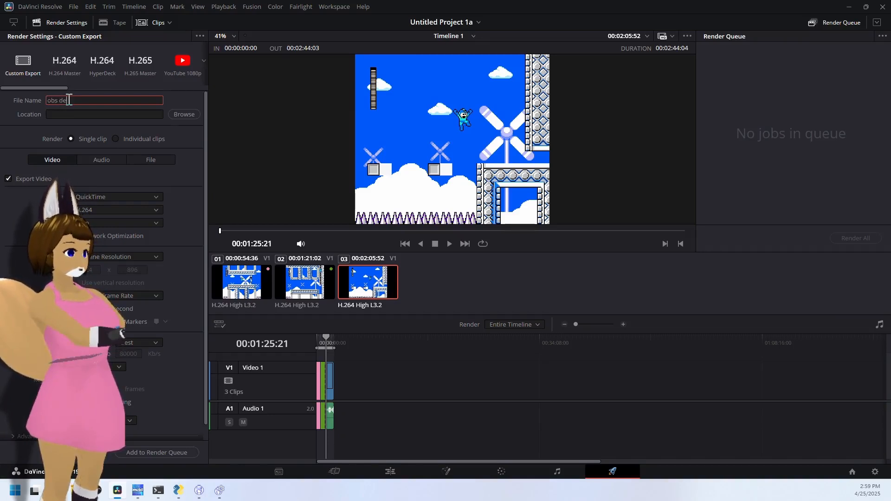
type("a")
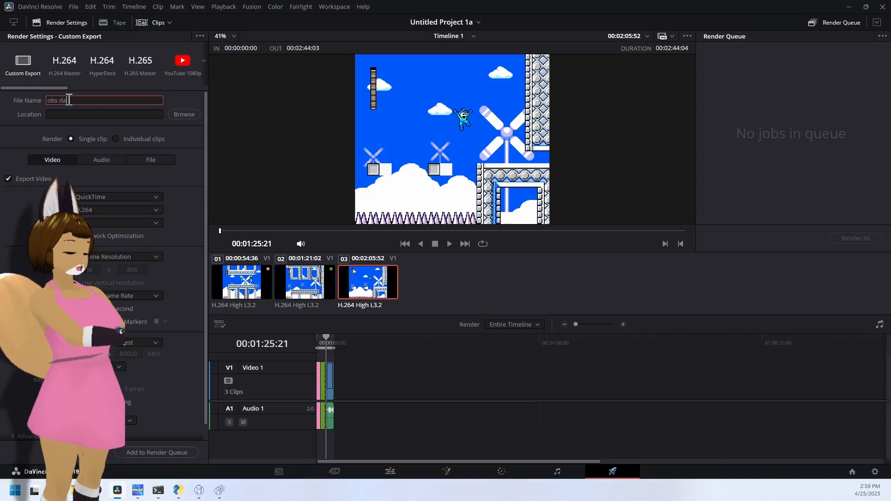
type("yinci")
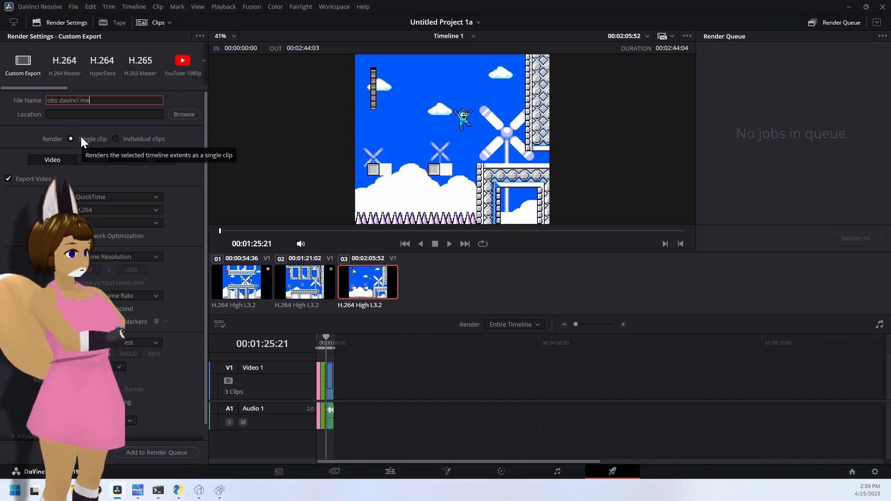
type("mmm")
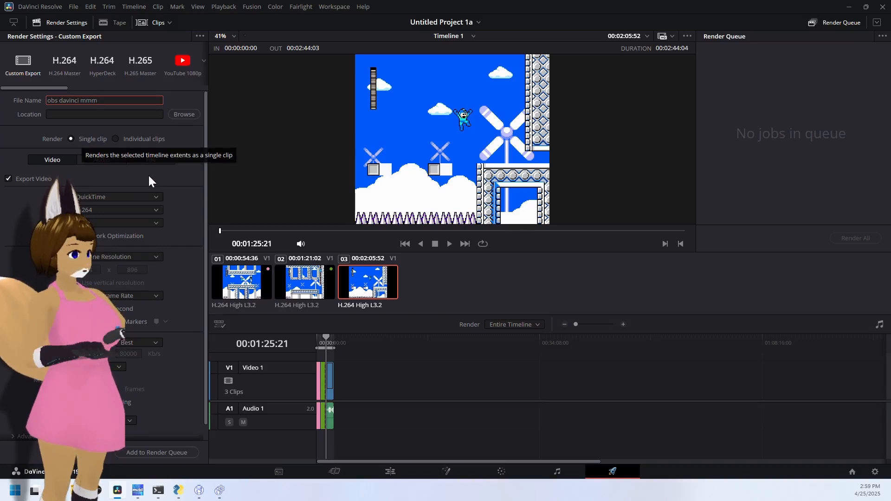
left_click(133, 196)
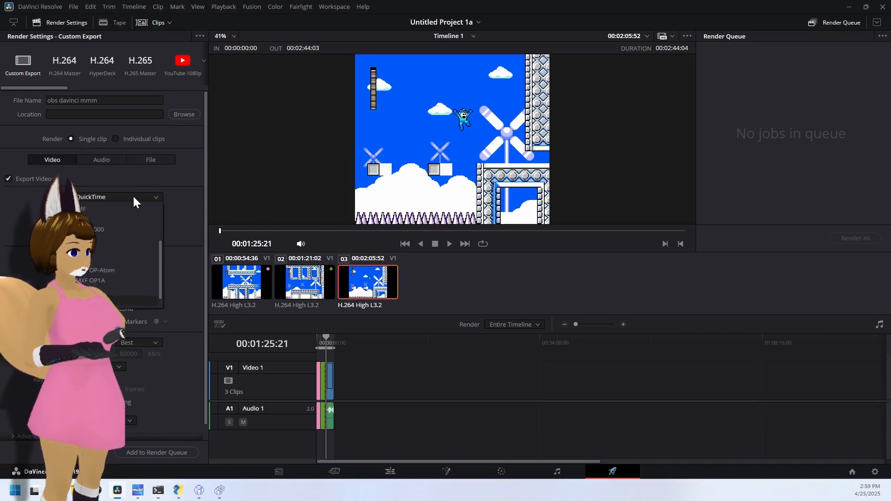
left_click(112, 254)
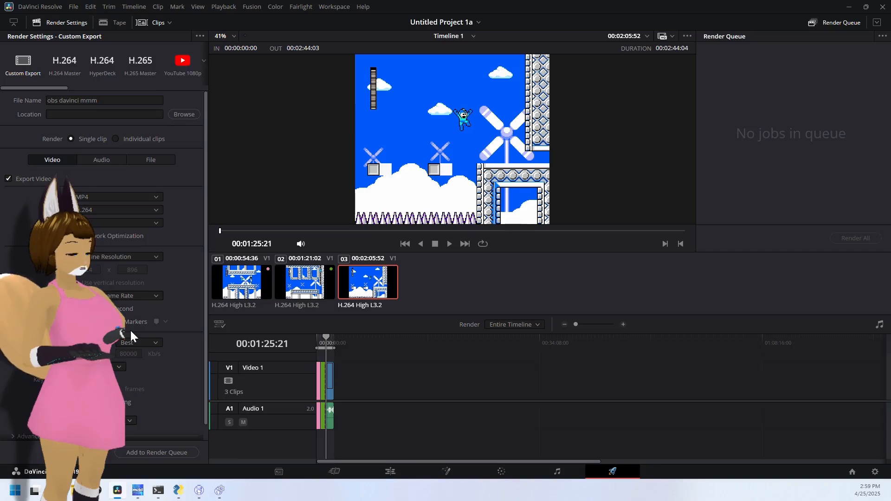
- Queue the export for rendering with the Videos folder as destination and start the render
left_click(137, 453)
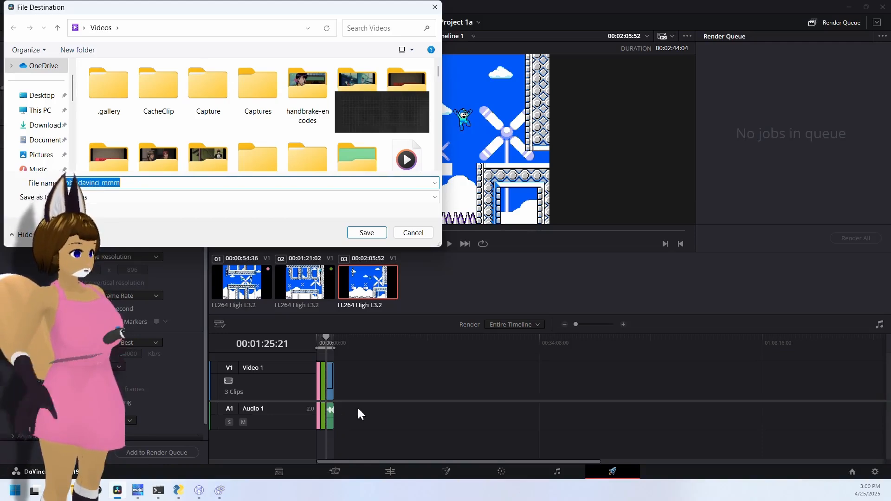
left_click(366, 234)
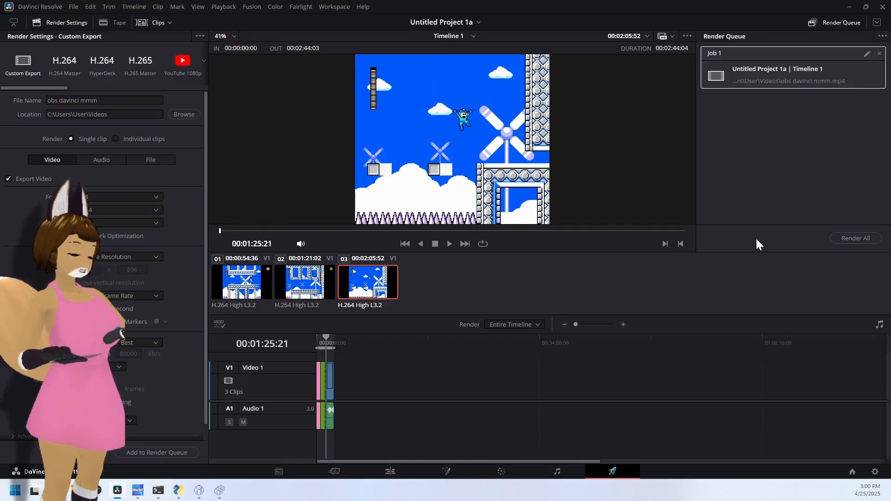
left_click(859, 237)
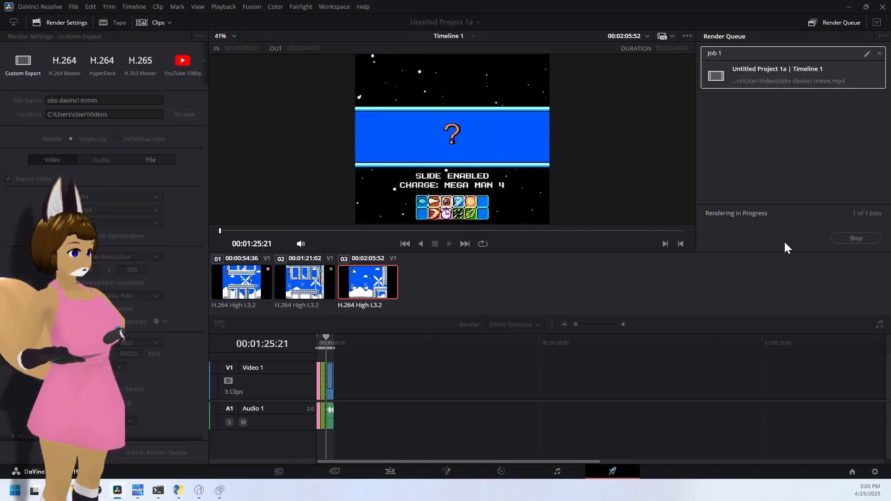